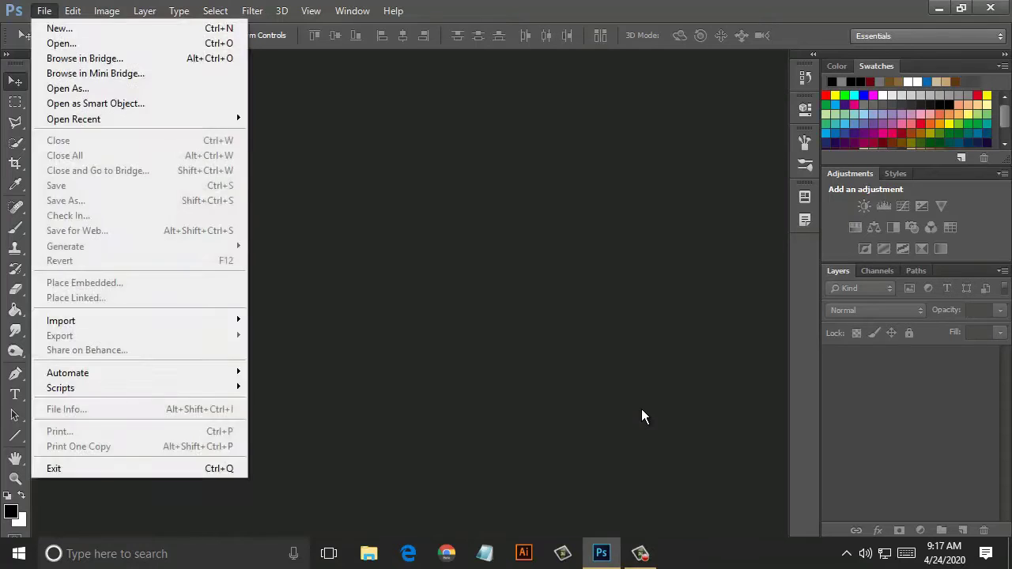
# - Create a new blank document, then duplicate its background and add an empty layer above with the original background hidden
pyautogui.press('n')
pyautogui.press('Escape')
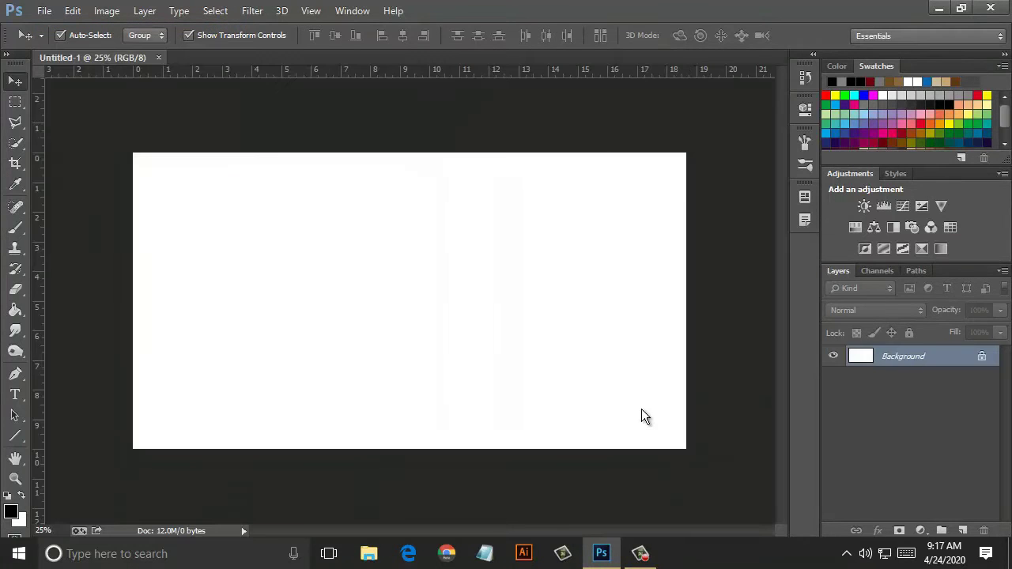
pyautogui.hotkey('ctrl', 'j')
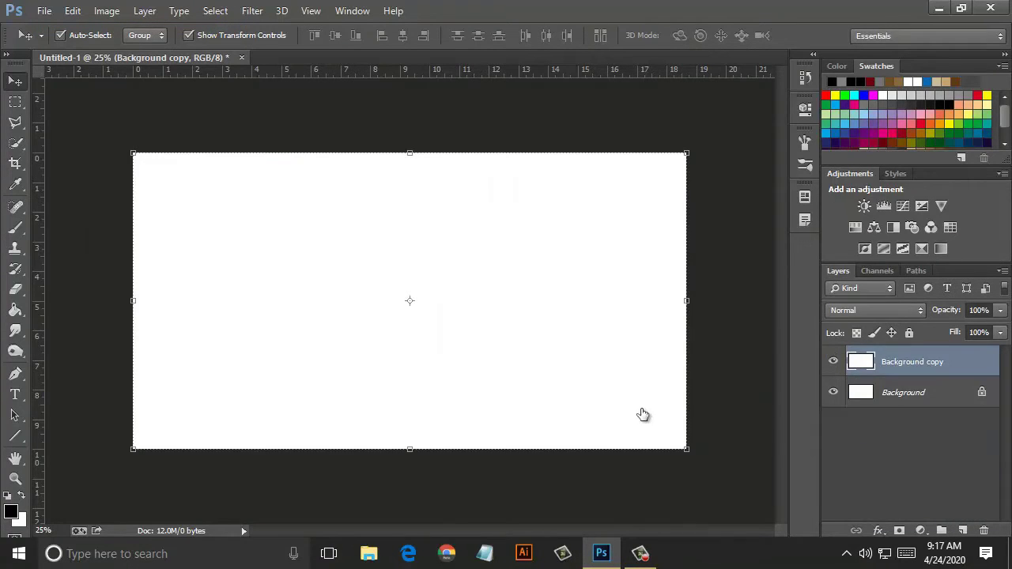
pyautogui.hotkey('ctrl', 'shift', 'alt', 'n')
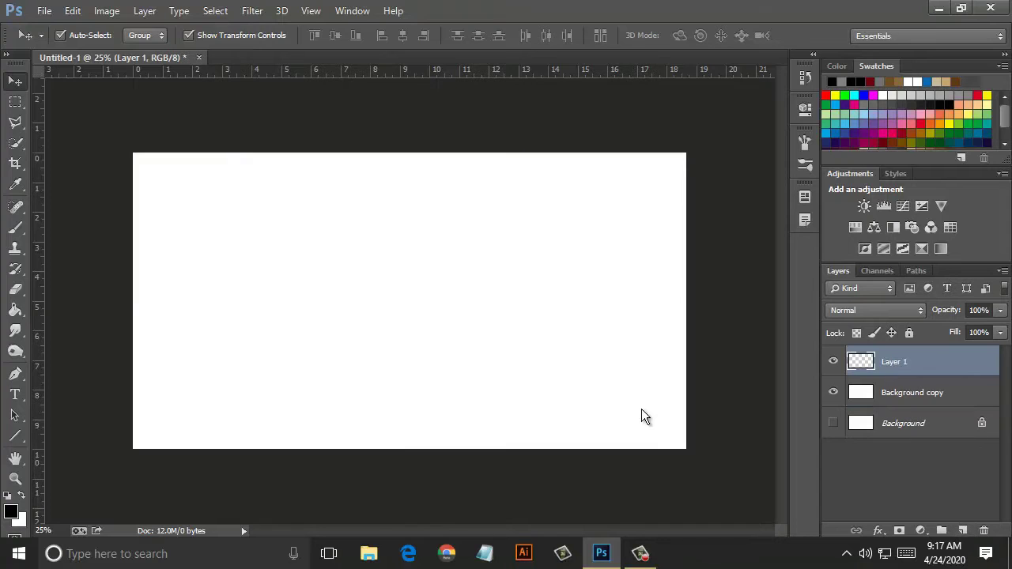
# - Enlarge the canvas beyond all four edges with the Crop tool and remove the Background copy layer
pyautogui.press('c')
pyautogui.moveTo(641, 409); pyautogui.dragTo(641, 409)
pyautogui.moveTo(134, 301); pyautogui.dragTo(85, 300)
pyautogui.moveTo(734, 300); pyautogui.dragTo(757, 301)
pyautogui.rightClick(641, 413)
pyautogui.click(642, 402)
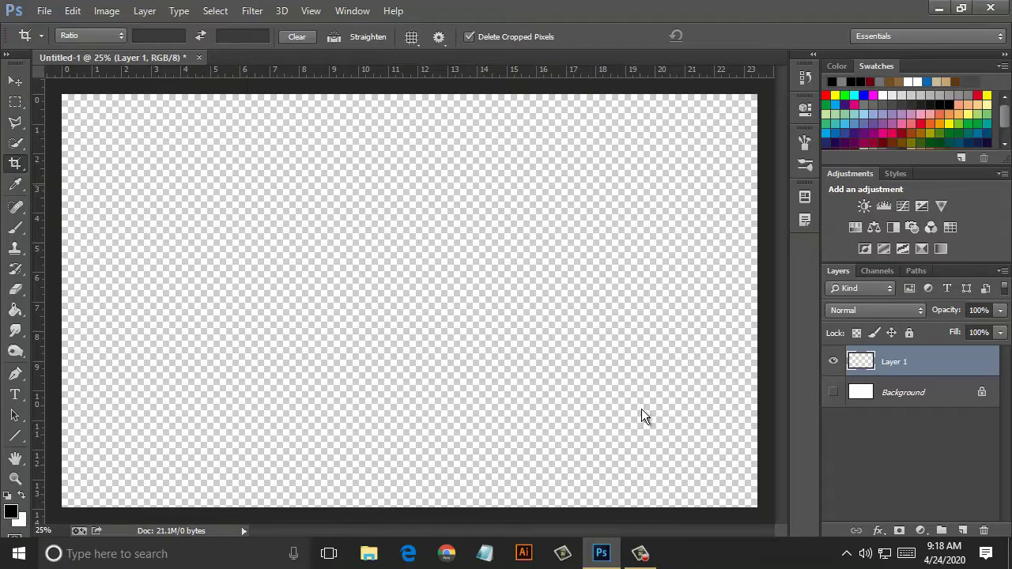
# - Add the text "hd" in black Ethnocentric at 72 pt on a new layer, left of the canvas centre
pyautogui.press('i')
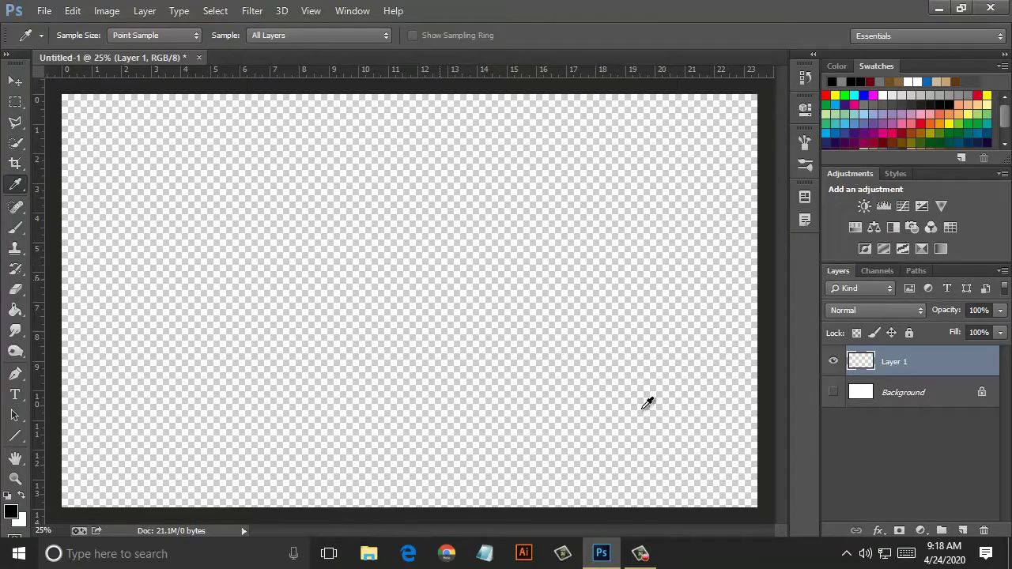
pyautogui.press('t')
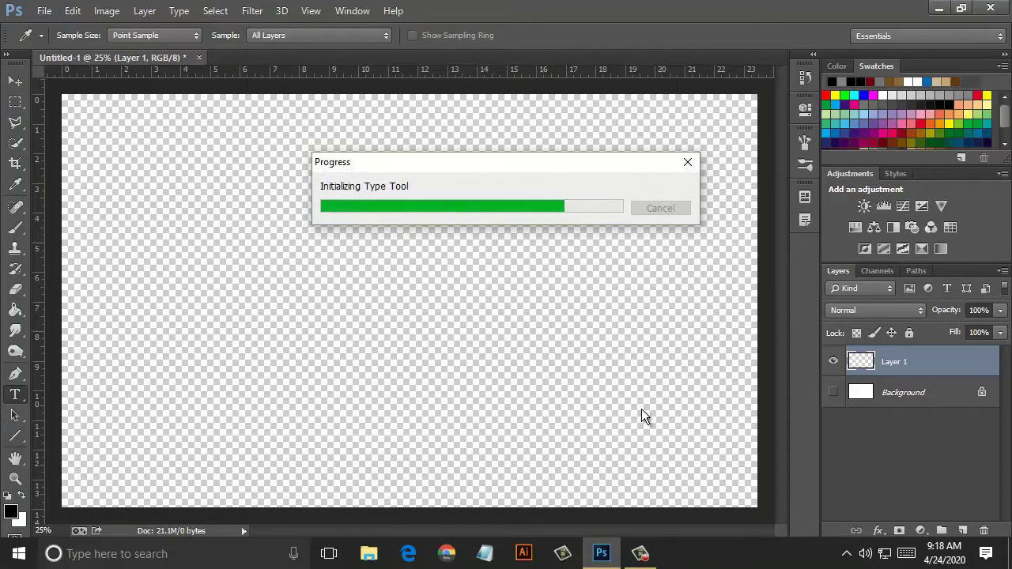
pyautogui.hotkey('ctrl', 'shift', 'alt', 'n')
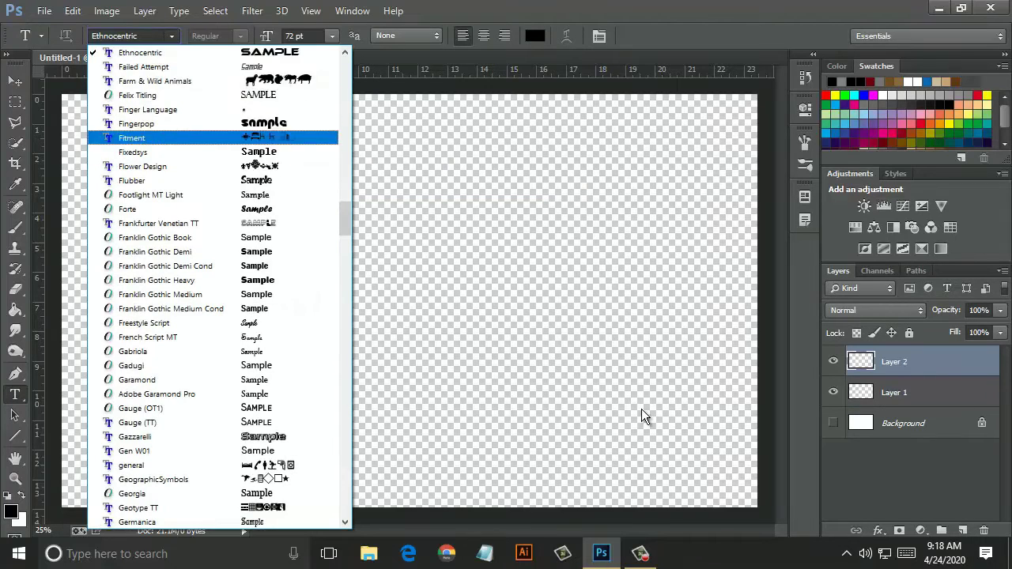
pyautogui.press('Escape')
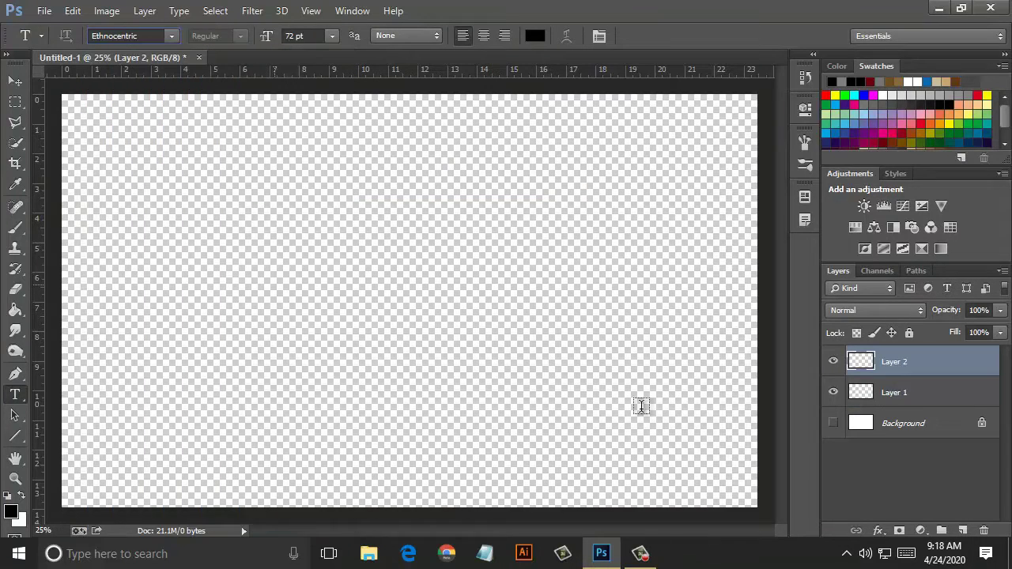
pyautogui.click(274, 285)
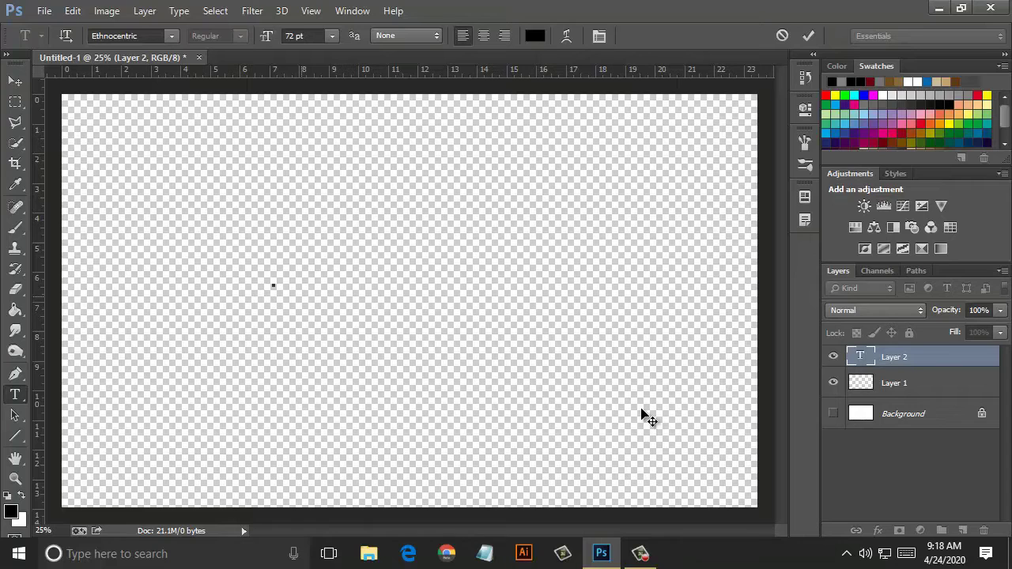
pyautogui.write('HD')
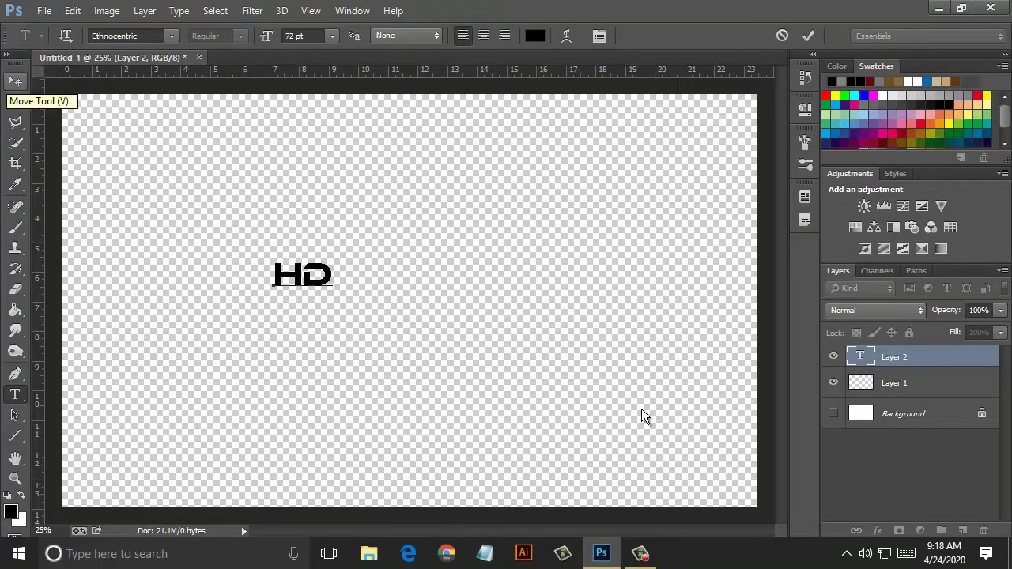
pyautogui.click(15, 81)
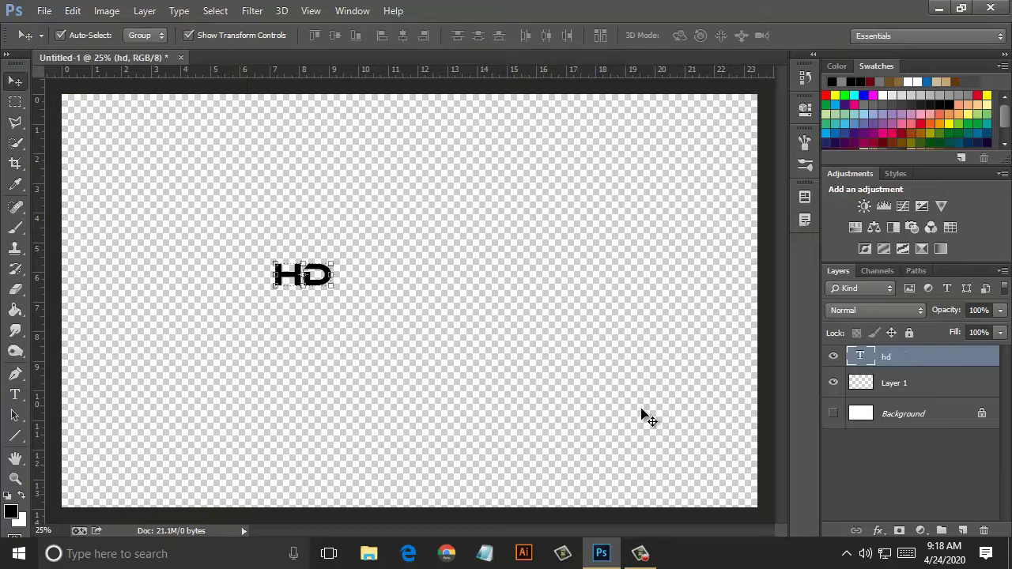
# - Enlarge the hd text to about 10 ruler units wide and 6 high with Free Transform, near the canvas centre
pyautogui.hotkey('ctrl', 't')
pyautogui.moveTo(333, 290); pyautogui.dragTo(543, 381)
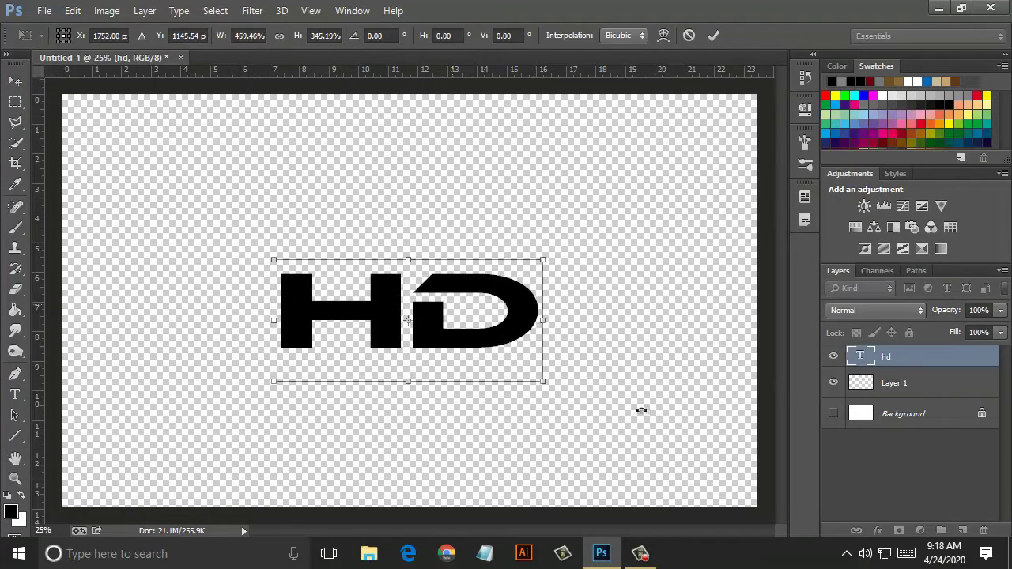
pyautogui.moveTo(408, 259); pyautogui.dragTo(409, 131)
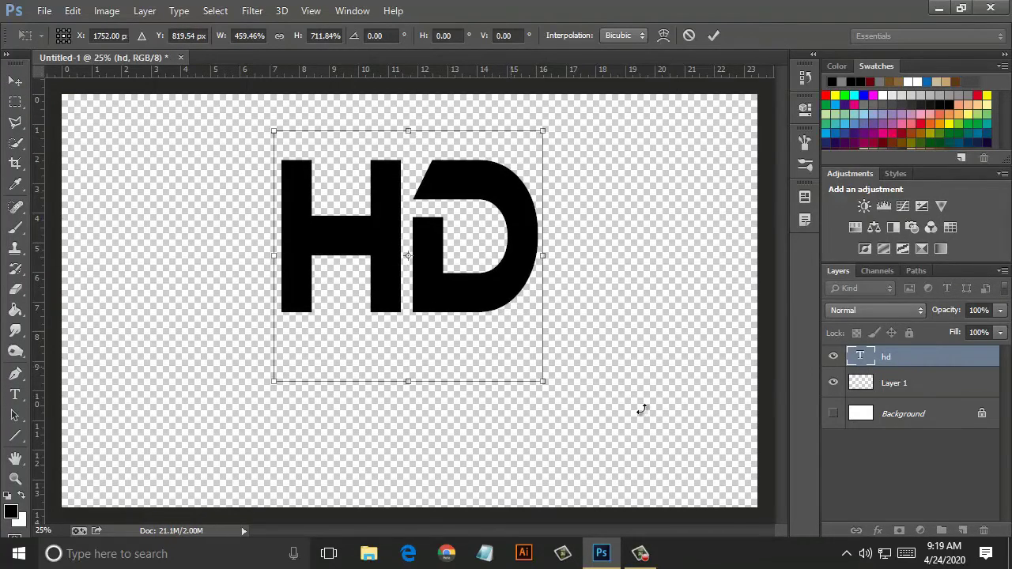
pyautogui.moveTo(543, 381); pyautogui.dragTo(581, 434)
pyautogui.moveTo(526, 315); pyautogui.dragTo(507, 340)
pyautogui.press('Return')
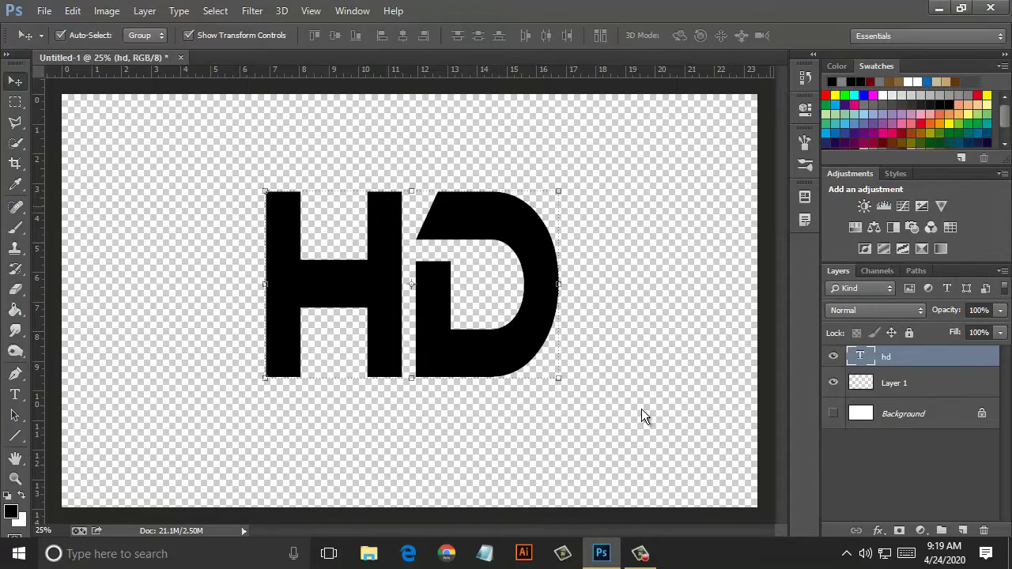
pyautogui.hotkey('ctrl', 'd')
# - Draw a closed, curved blade shape about 440 by 1232 px on a new layer beside the H with the Pen tool
pyautogui.hotkey('ctrl', 'shift', 'alt', 'n')
pyautogui.press('p')
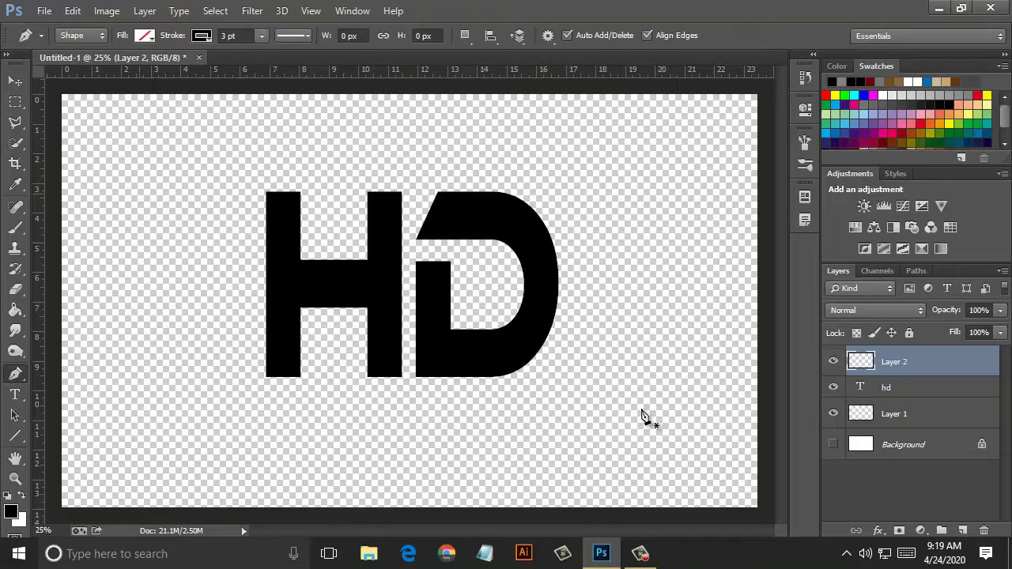
pyautogui.click(139, 131)
pyautogui.click(163, 268)
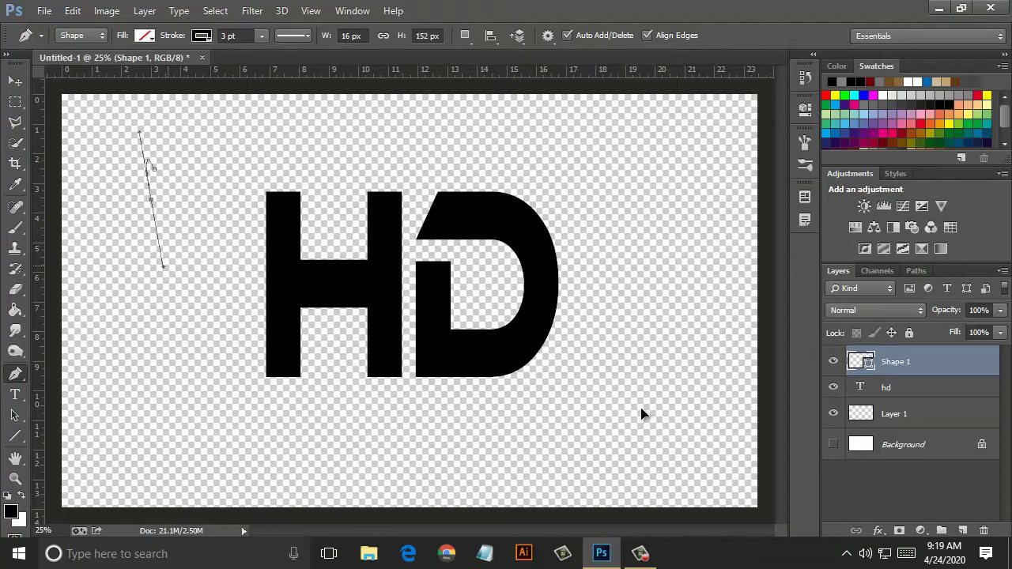
pyautogui.moveTo(163, 267)
pyautogui.mouseDown()
pyautogui.moveTo(235, 419)
pyautogui.moveTo(200, 301)
pyautogui.moveTo(210, 299)
pyautogui.mouseUp()
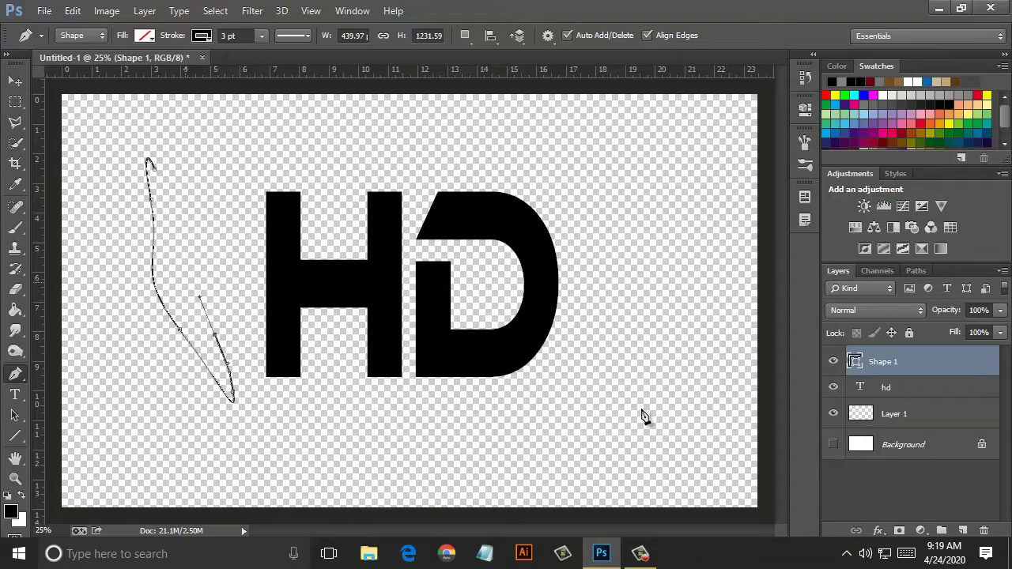
pyautogui.click(182, 274)
pyautogui.moveTo(163, 204); pyautogui.dragTo(179, 241)
pyautogui.moveTo(169, 195); pyautogui.dragTo(176, 204)
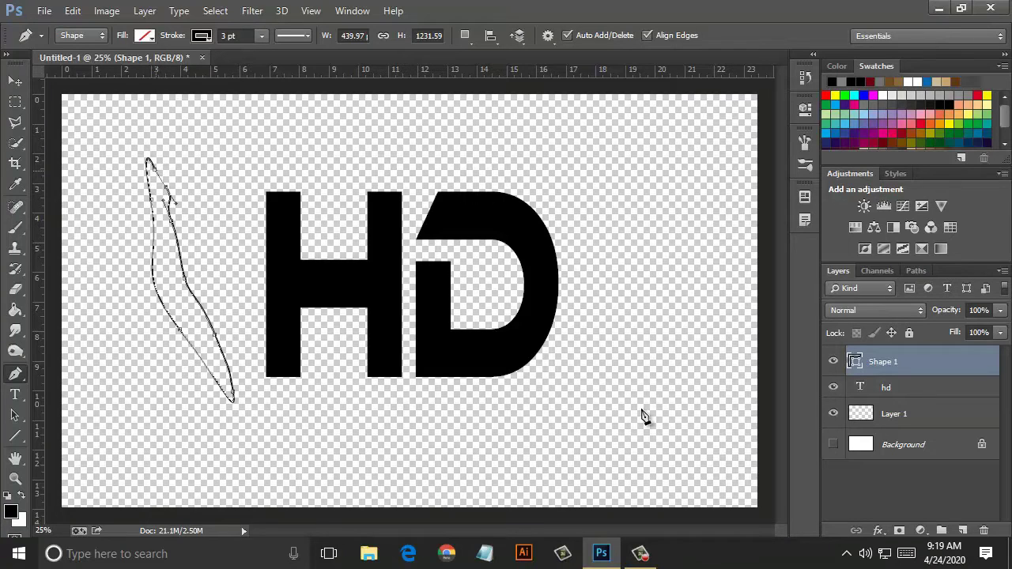
# - Fill the blade shape with solid black and set its stroke width to 0.41 pt
pyautogui.click(144, 35)
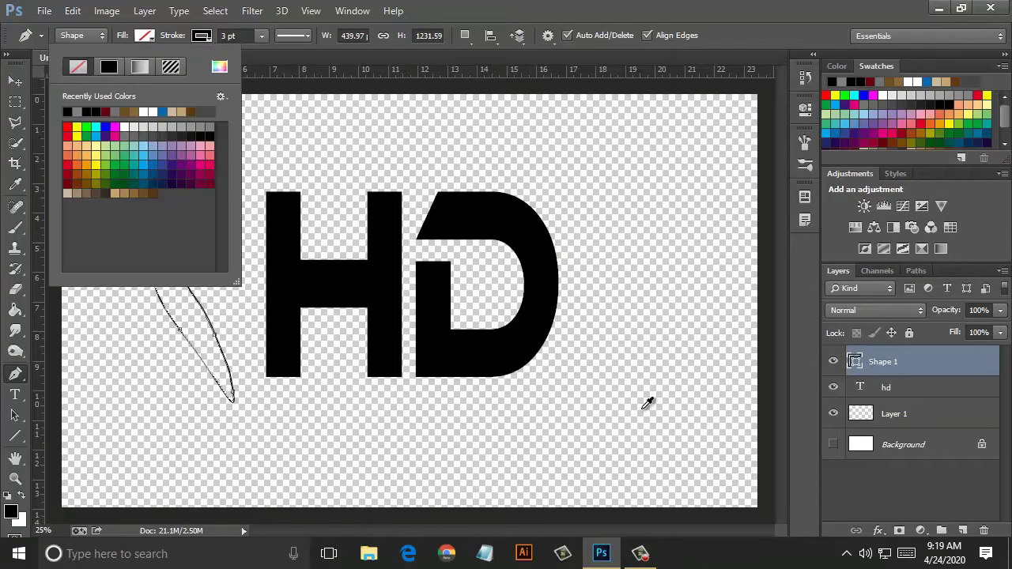
pyautogui.click(108, 66)
pyautogui.press('Escape')
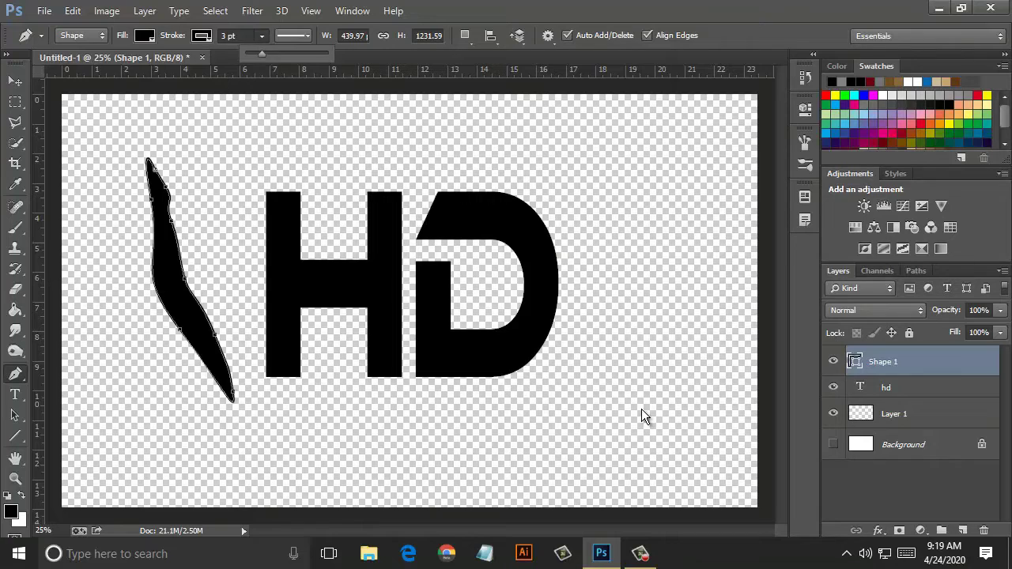
pyautogui.click(261, 35)
pyautogui.moveTo(263, 53); pyautogui.dragTo(257, 53)
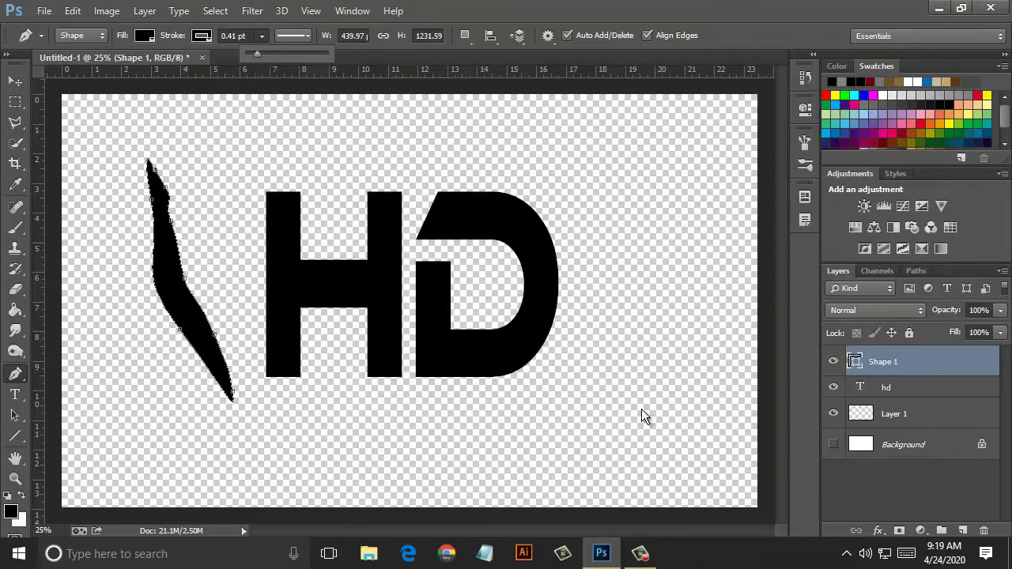
pyautogui.press('Return')
# - Review the alignment, caps and corner options for the blade shape's stroke
pyautogui.click(293, 35)
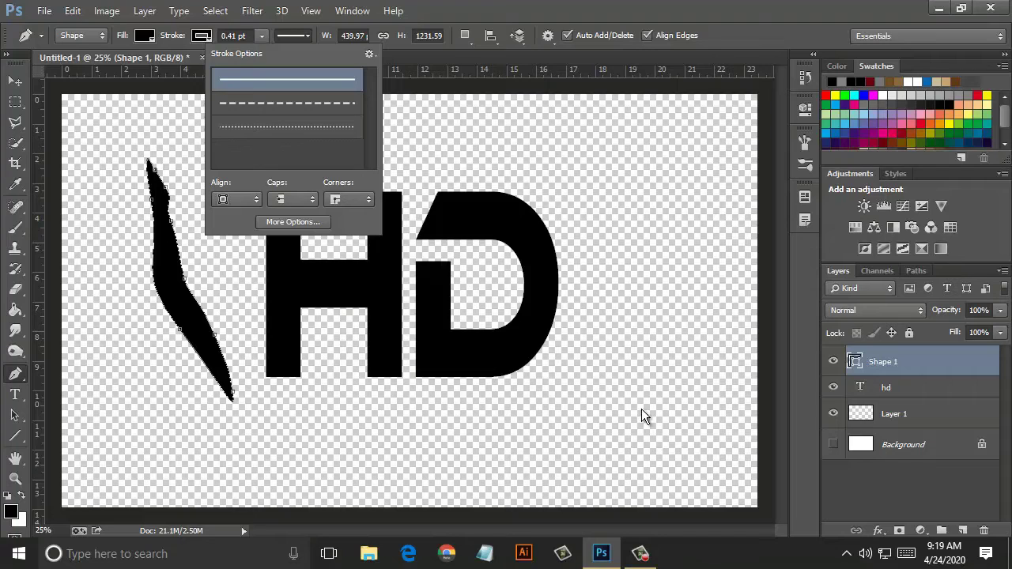
pyautogui.click(235, 200)
pyautogui.click(229, 214)
pyautogui.click(292, 199)
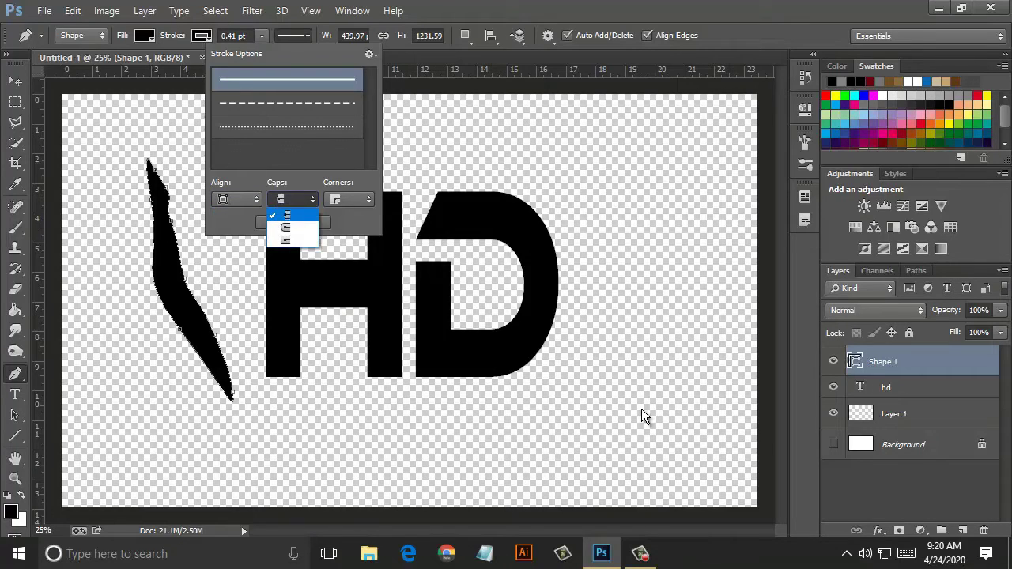
pyautogui.press('Escape')
pyautogui.hotkey('alt', 'Down')
pyautogui.press('Escape')
pyautogui.press('Escape')
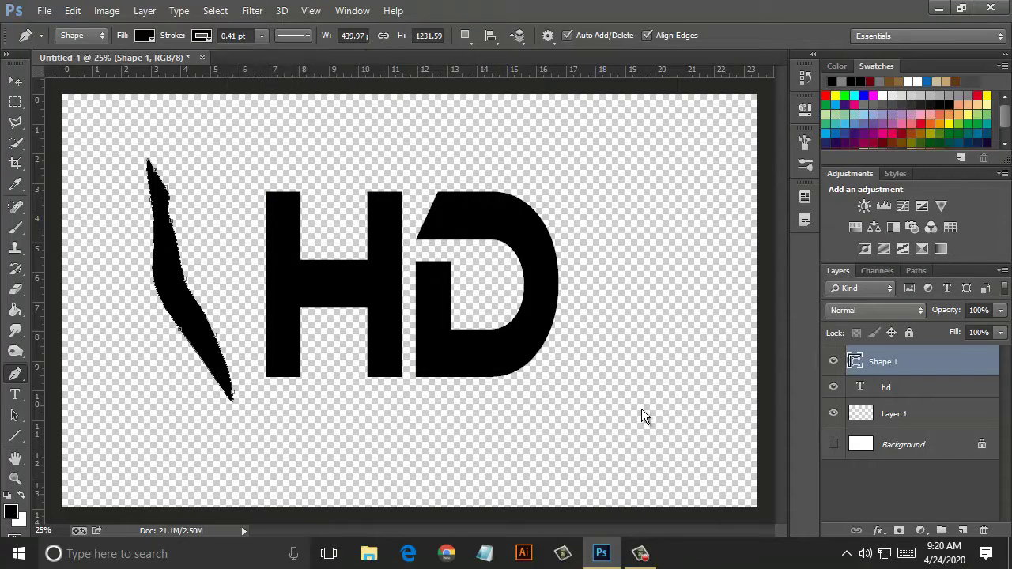
# - Set the blade shape's stroke width to 0.98 pt
pyautogui.hotkey('ctrl', '+')
pyautogui.hotkey('ctrl', '+')
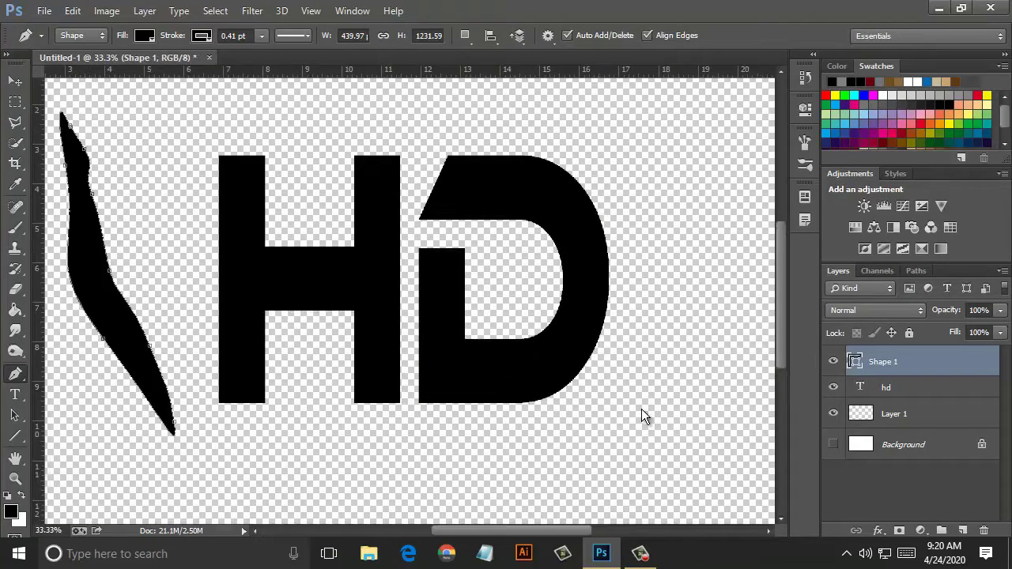
pyautogui.hscroll(-5, 643, 417)
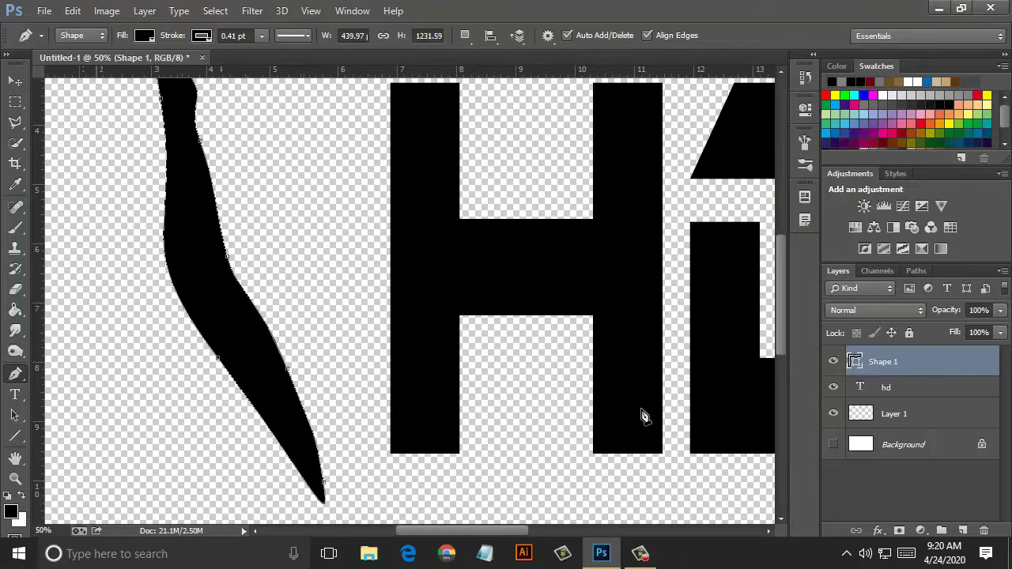
pyautogui.scroll(3, 642, 417)
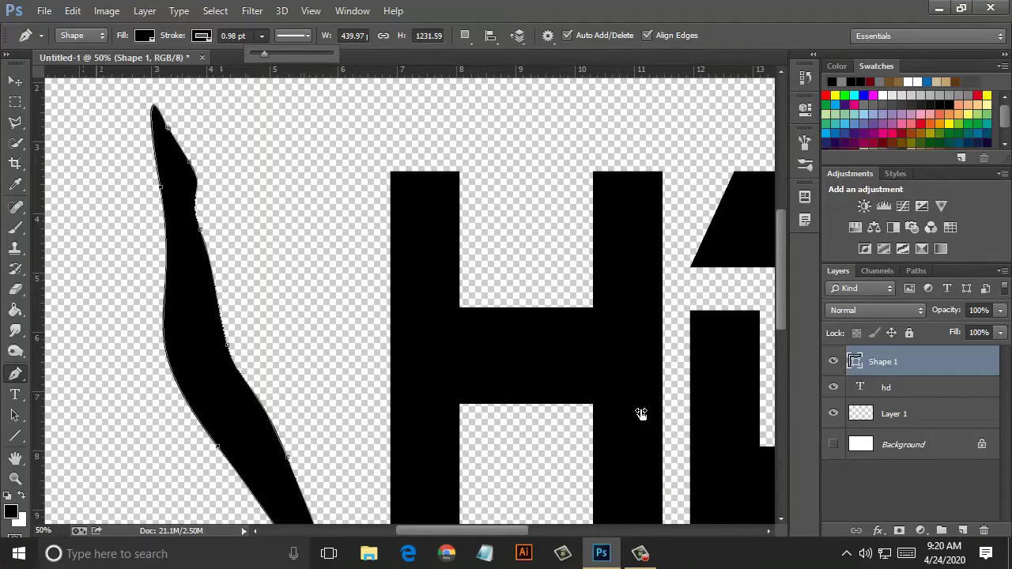
pyautogui.hotkey('ctrl', '0')
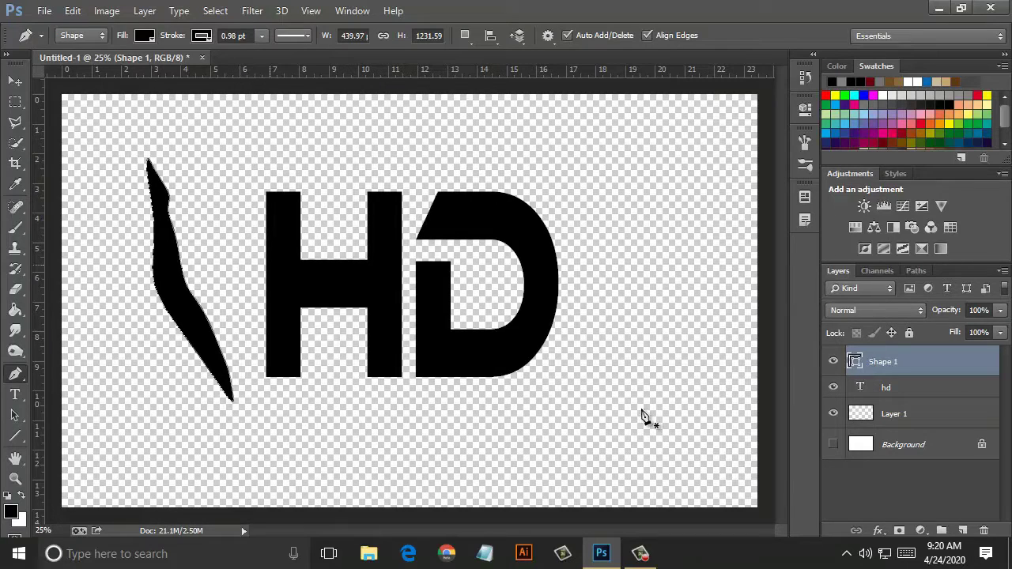
# - Place the blade on the H's outer stem, scaled to about 60% width and 95% height and rotated about 175°
pyautogui.press('v')
pyautogui.moveTo(166, 194)
pyautogui.mouseDown()
pyautogui.moveTo(218, 171)
pyautogui.moveTo(265, 225)
pyautogui.moveTo(257, 229)
pyautogui.mouseUp()
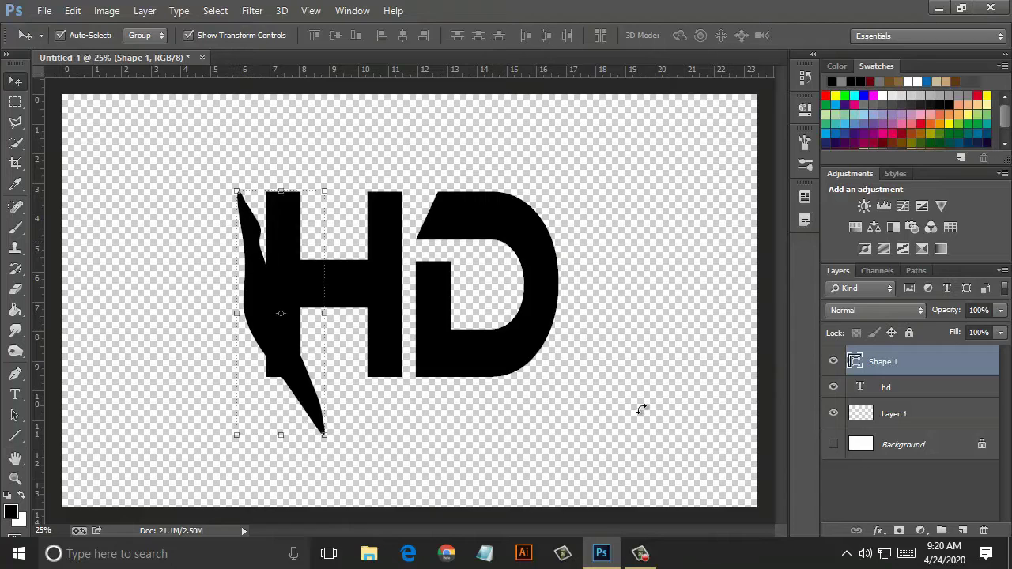
pyautogui.hotkey('ctrl', 't')
pyautogui.moveTo(641, 410); pyautogui.dragTo(641, 414)
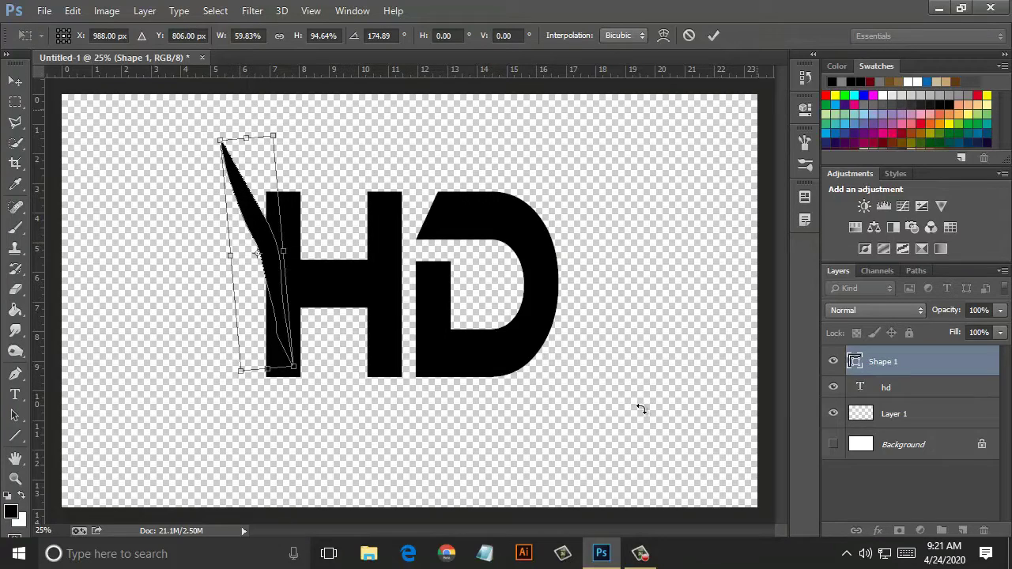
pyautogui.press('Return')
# - Duplicate the blade and rotate the copy about -18°, at about 93% height, so it fans outward from the H's stem
pyautogui.hotkey('ctrl', 'j')
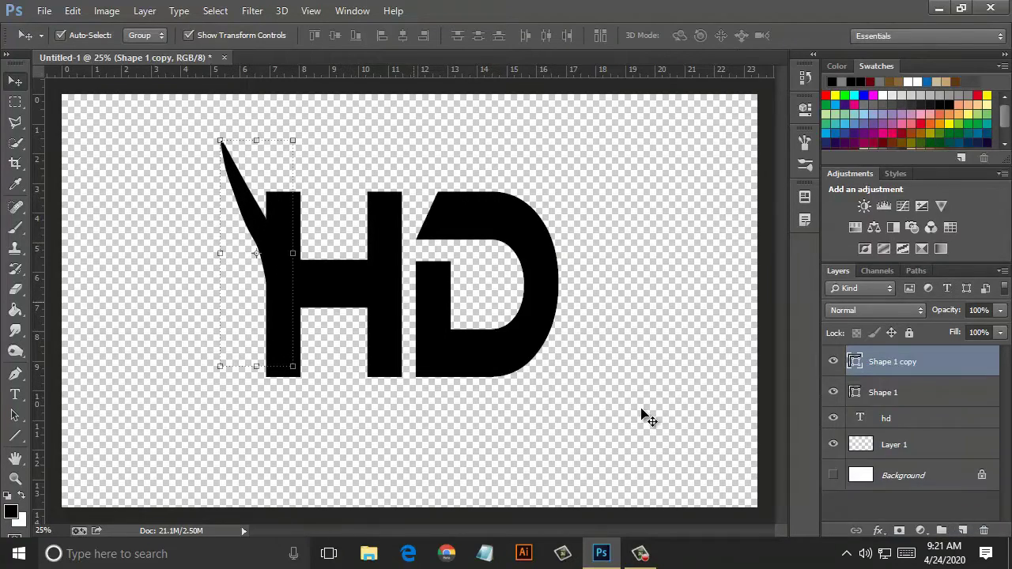
pyautogui.hotkey('ctrl', 't')
pyautogui.moveTo(641, 414); pyautogui.dragTo(642, 413)
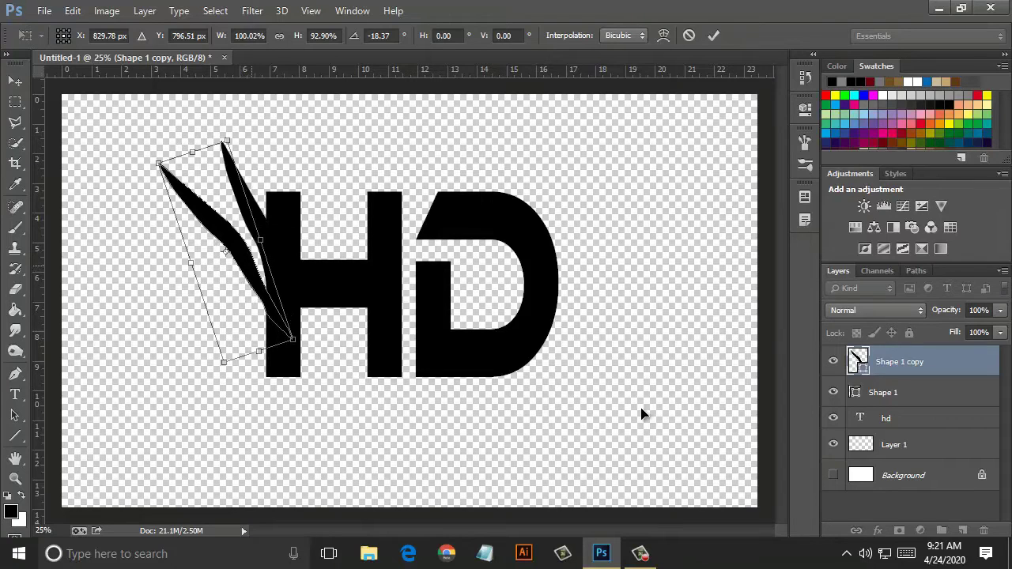
pyautogui.press('Return')
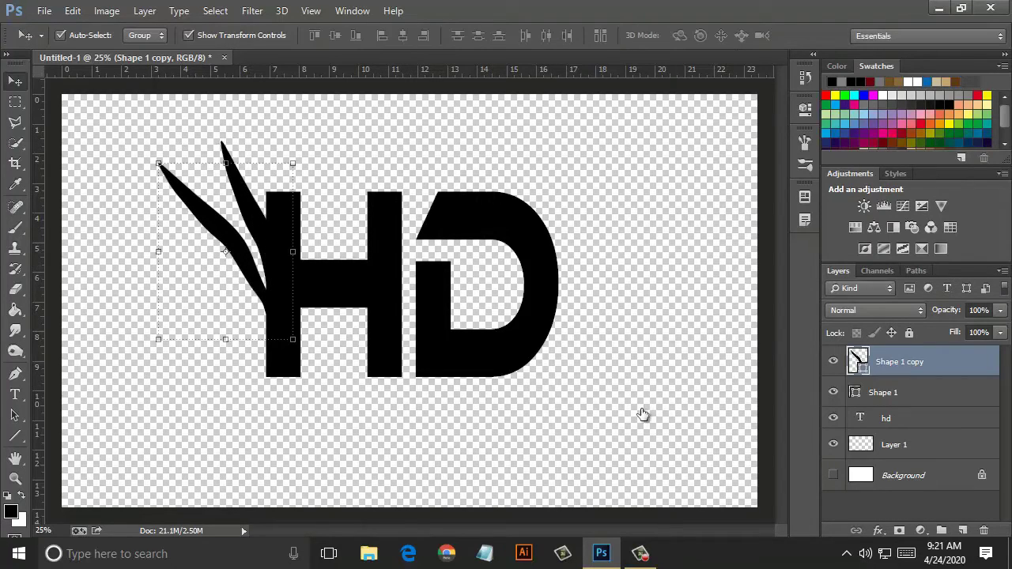
# - Duplicate the second blade as a third, lower one, rotated about -9° and scaled to about 103% width and 108% height
pyautogui.hotkey('ctrl', 'j')
pyautogui.moveTo(644, 414); pyautogui.dragTo(640, 409)
pyautogui.hotkey('ctrl', 't')
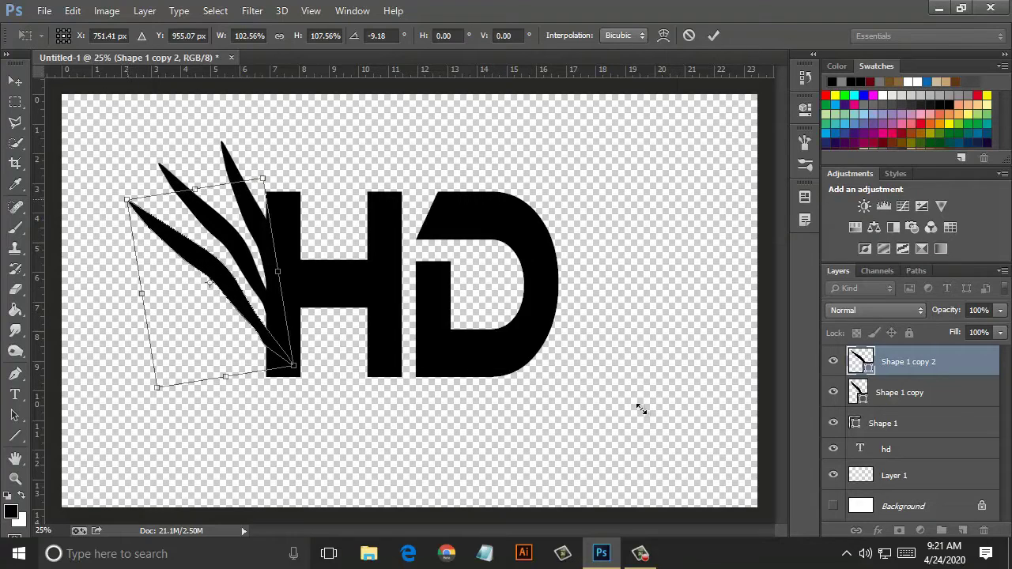
pyautogui.press('Return')
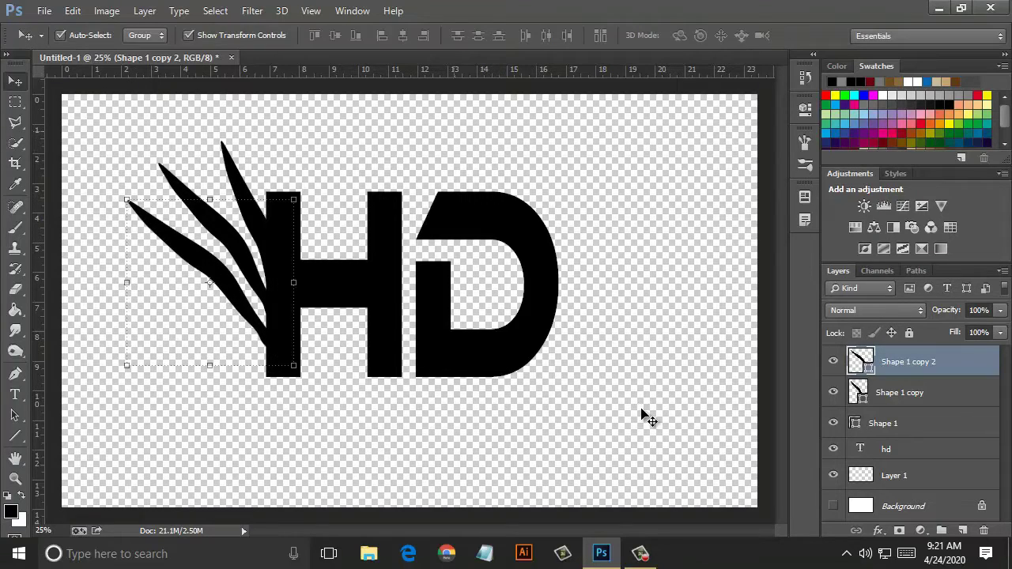
# - Nudge the lowest blade down slightly and scale it to about 99.7% width and 100.1% height
pyautogui.press('Down')
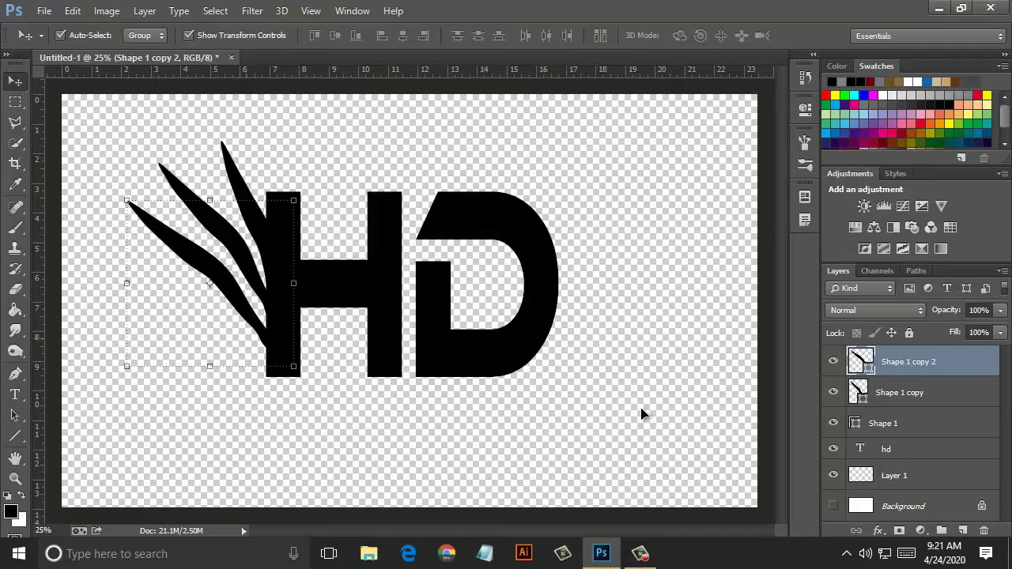
pyautogui.hotkey('ctrl', 't')
pyautogui.moveTo(641, 409); pyautogui.dragTo(641, 409)
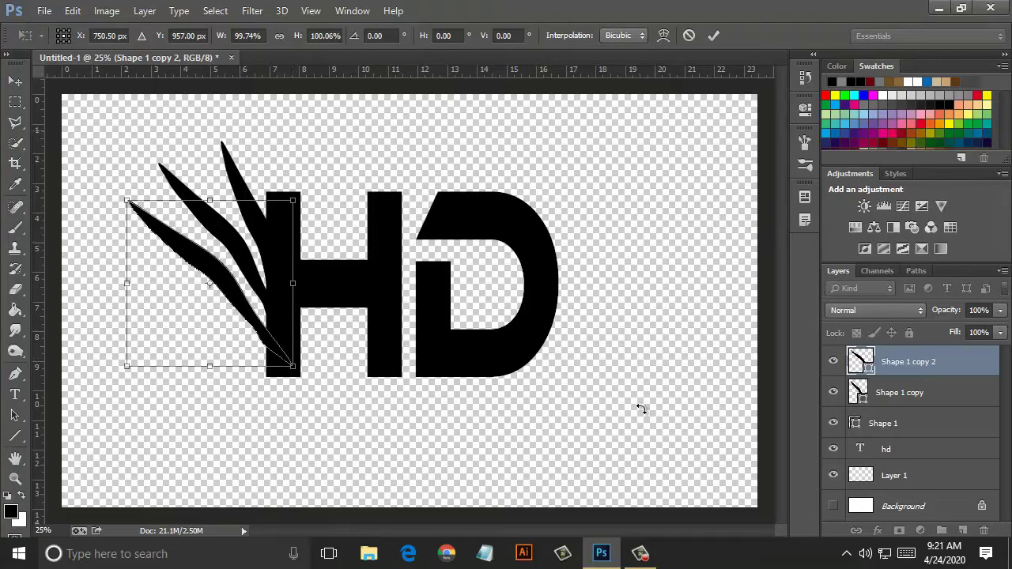
pyautogui.press('Return')
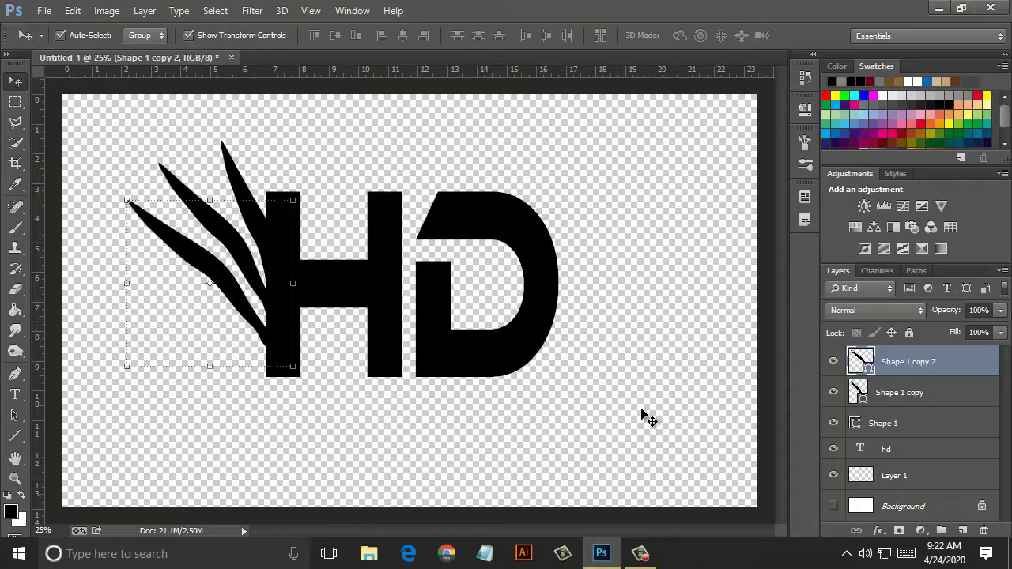
# - Duplicate the lowest blade as a tail on the D's lower edge, rotated about 164° and scaled to about 84% width and 78% height
pyautogui.hotkey('ctrl', 'j')
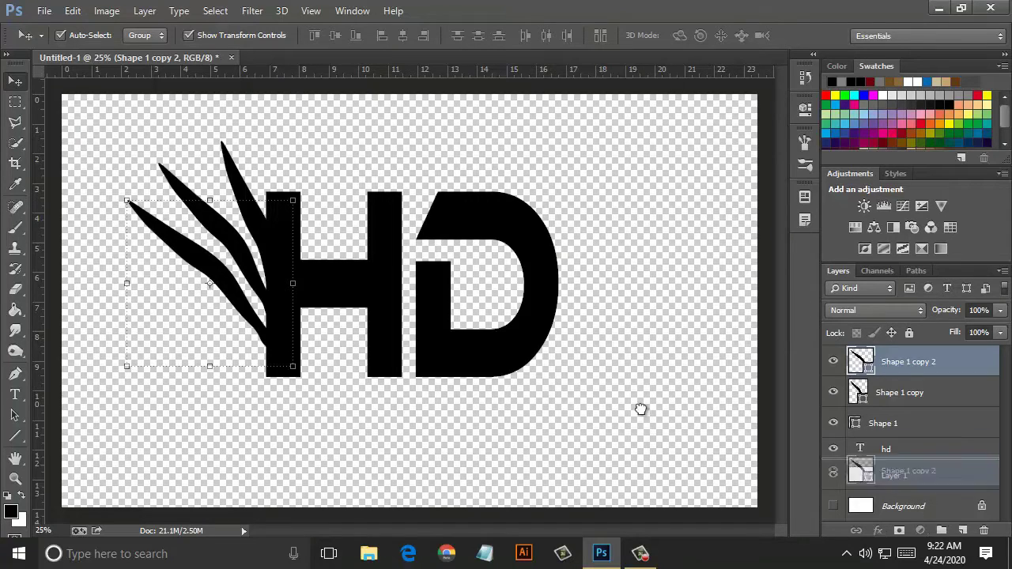
pyautogui.hotkey('ctrl', 't')
pyautogui.moveTo(228, 279); pyautogui.dragTo(474, 316)
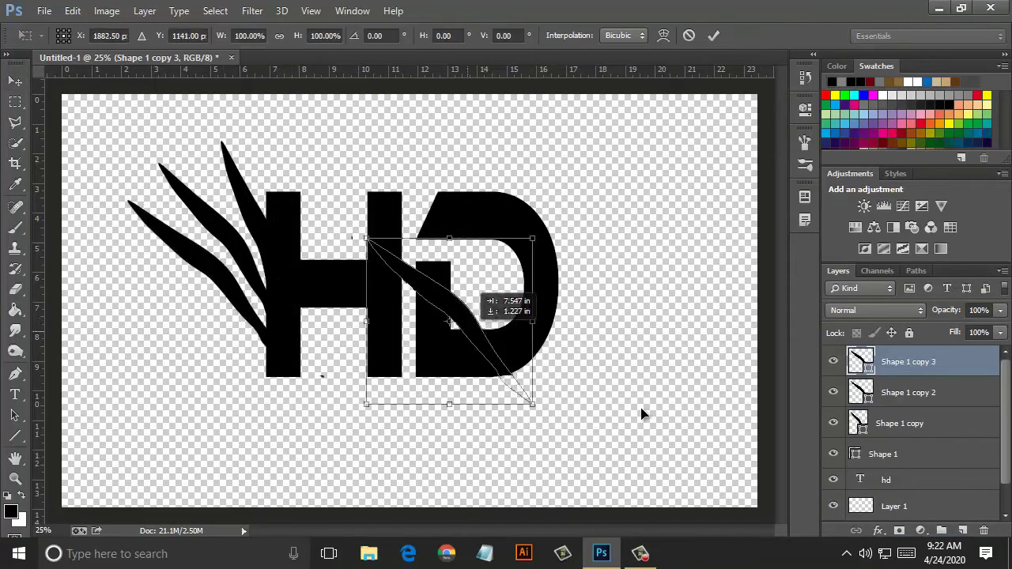
pyautogui.moveTo(365, 231)
pyautogui.mouseDown()
pyautogui.moveTo(538, 197)
pyautogui.moveTo(581, 289)
pyautogui.moveTo(585, 372)
pyautogui.mouseUp()
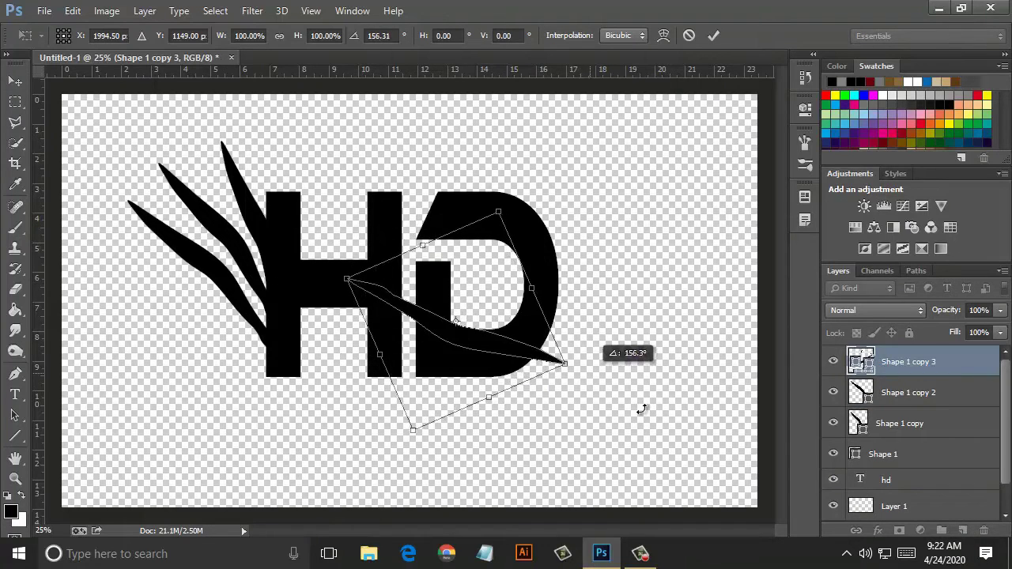
pyautogui.moveTo(488, 332); pyautogui.dragTo(539, 374)
pyautogui.moveTo(640, 409); pyautogui.dragTo(642, 413)
pyautogui.moveTo(501, 310); pyautogui.dragTo(506, 317)
pyautogui.moveTo(642, 414); pyautogui.dragTo(642, 410)
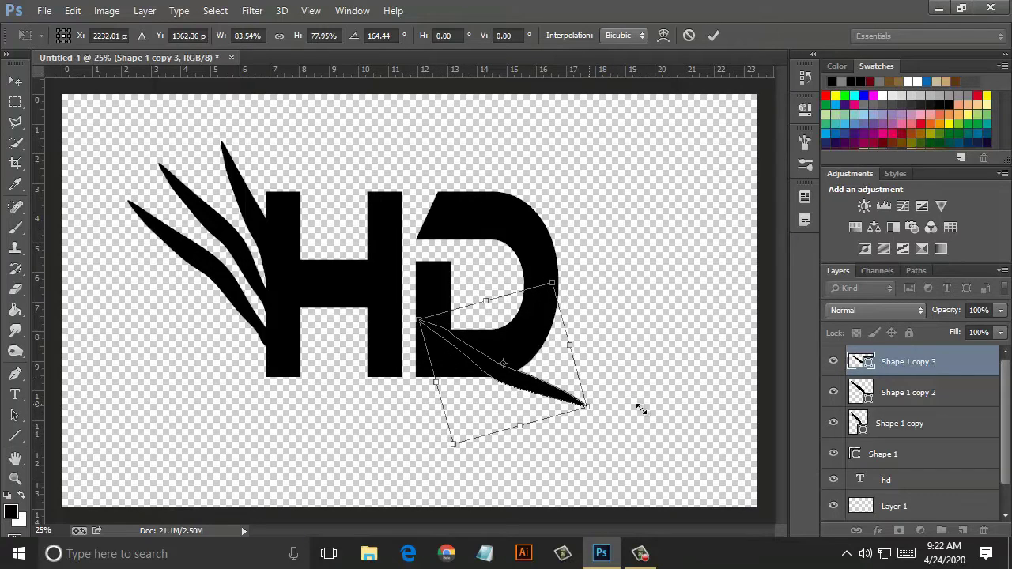
pyautogui.press('Return')
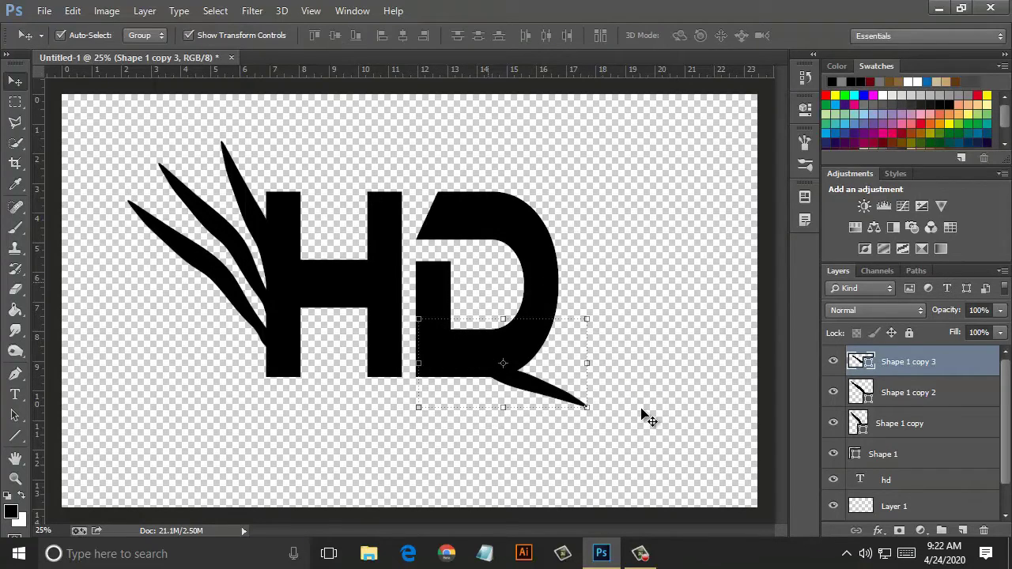
# - Start saving the logo as a new file and choose the PNG format
pyautogui.hotkey('ctrl', '-')
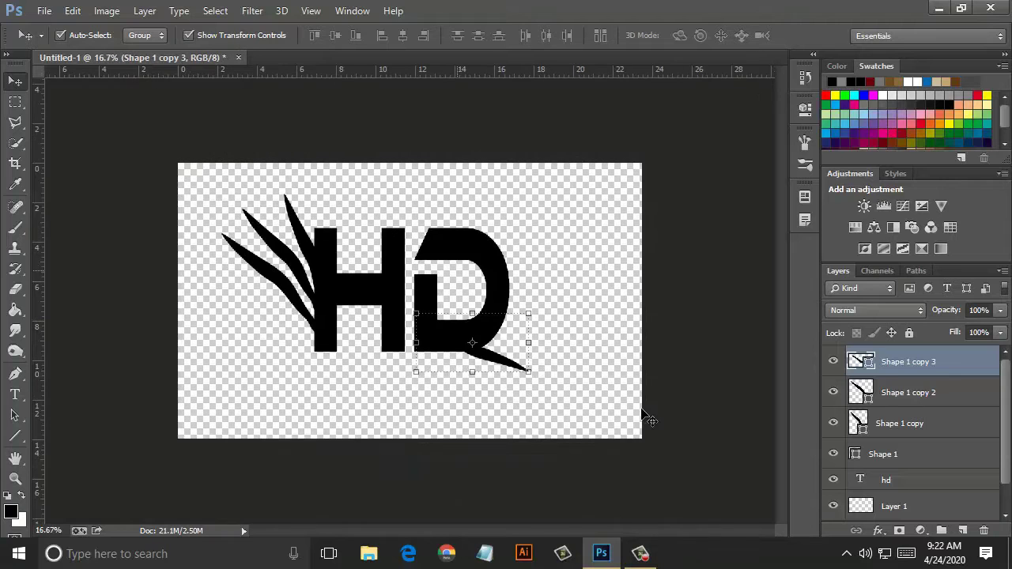
pyautogui.hotkey('ctrl', '+')
pyautogui.hotkey('alt', 'f')
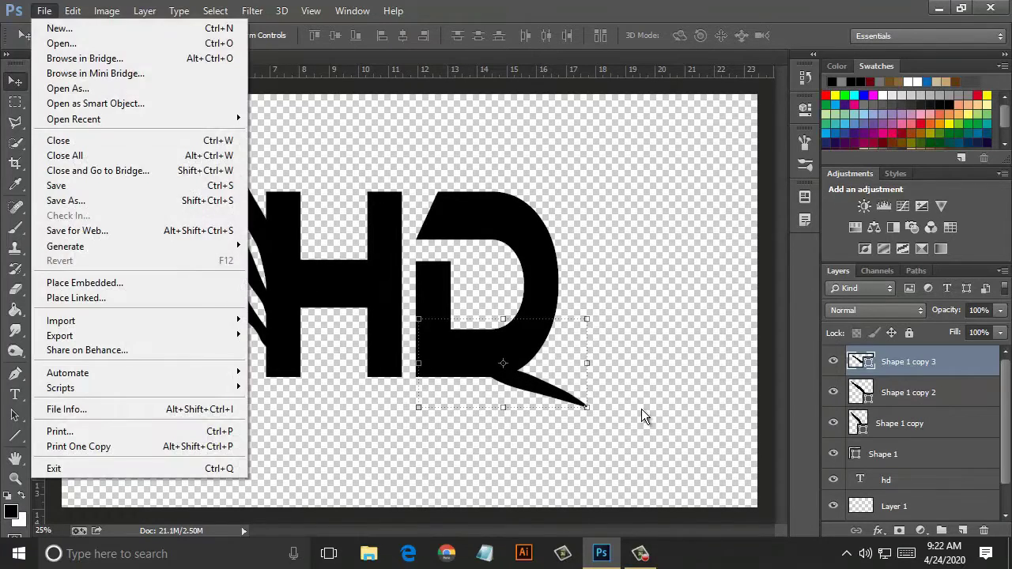
pyautogui.press('a')
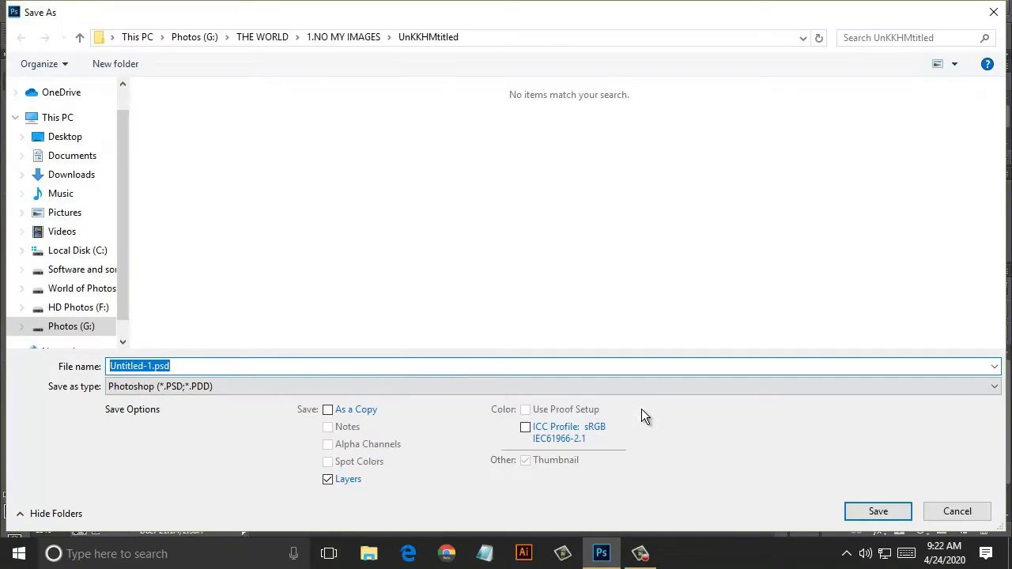
pyautogui.press('Tab')
pyautogui.hotkey('alt', 'Down')
pyautogui.press('p')
pyautogui.press('n')
pyautogui.press('Return')
pyautogui.hotkey('shift', 'Tab')
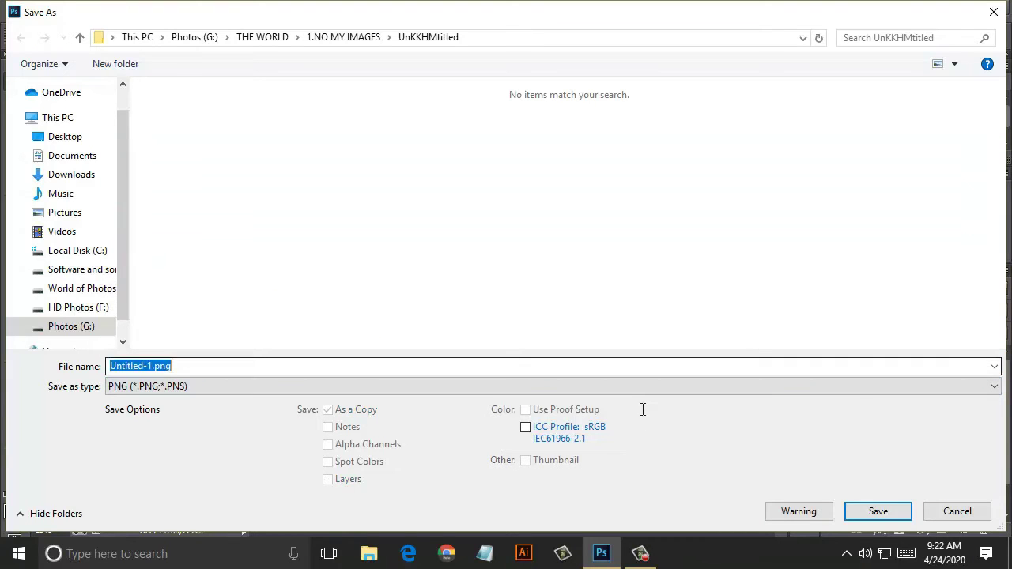
# - Name the file logo13-1.png and save it with smallest compression and no interlacing
pyautogui.press('End')
pyautogui.press('BackSpace')
pyautogui.press('BackSpace')
pyautogui.press('BackSpace')
pyautogui.press('BackSpace')
pyautogui.press('BackSpace')
pyautogui.press('BackSpace')
pyautogui.press('BackSpace')
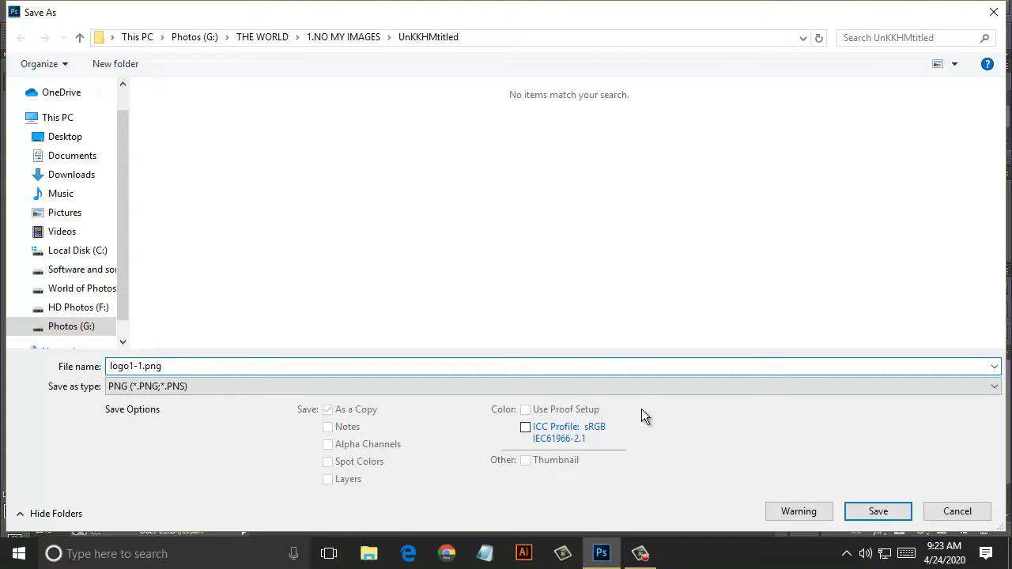
pyautogui.press('Tab')
pyautogui.hotkey('shift', 'Tab')
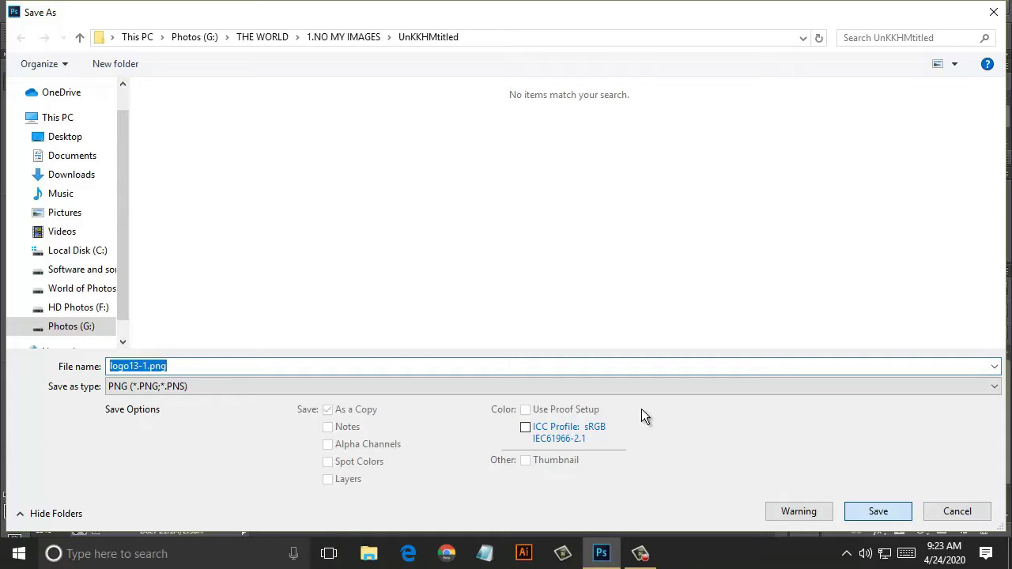
pyautogui.press('Return')
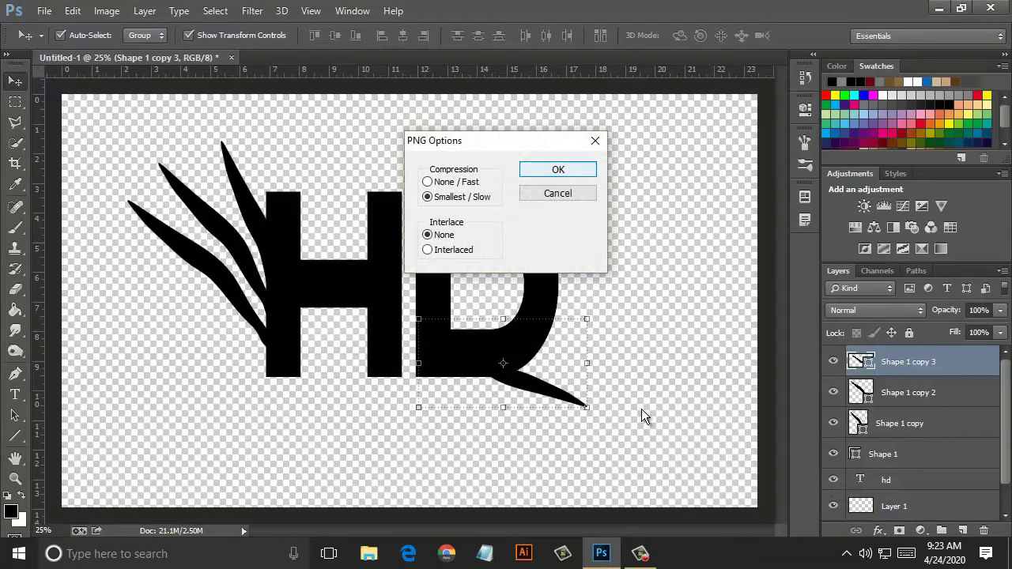
pyautogui.press('Return')
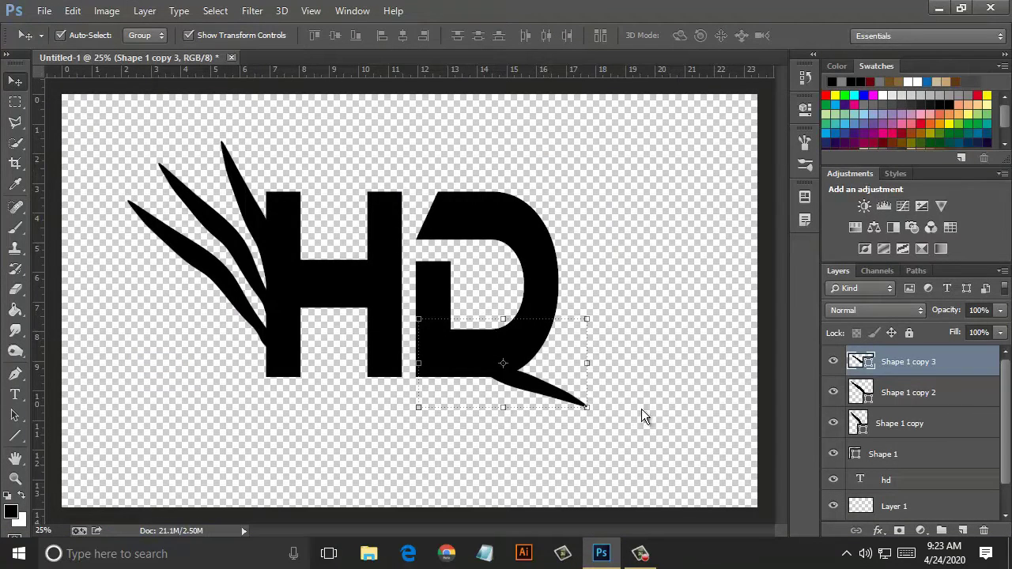
# - Close the logo document without saving and open abstract-expressionism-abstract-painting-acrylic-paint-1545505.jpg
pyautogui.hotkey('ctrl', 'w')
pyautogui.press('n')
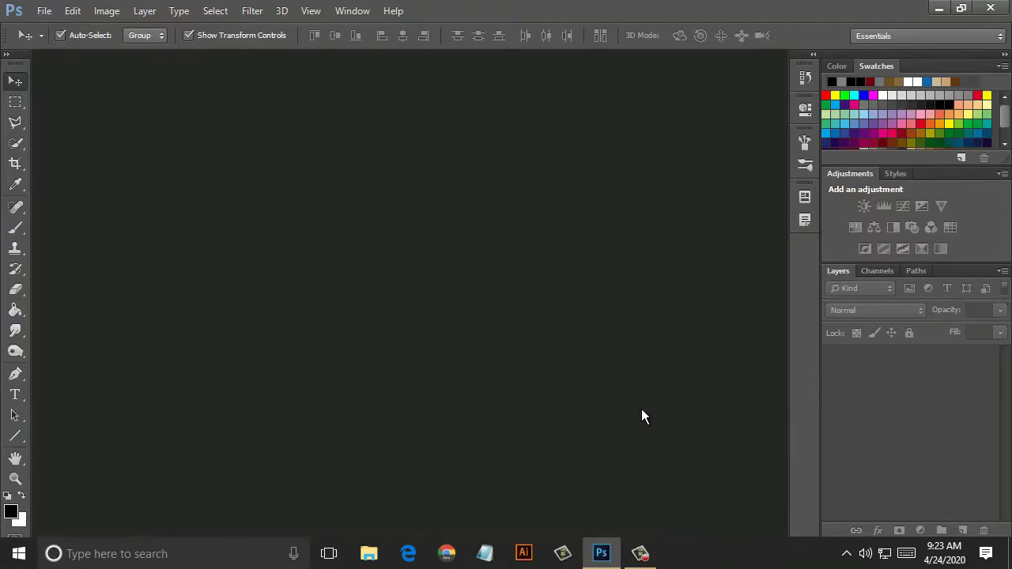
pyautogui.hotkey('alt', 'f')
pyautogui.press('o')
pyautogui.press('Return')
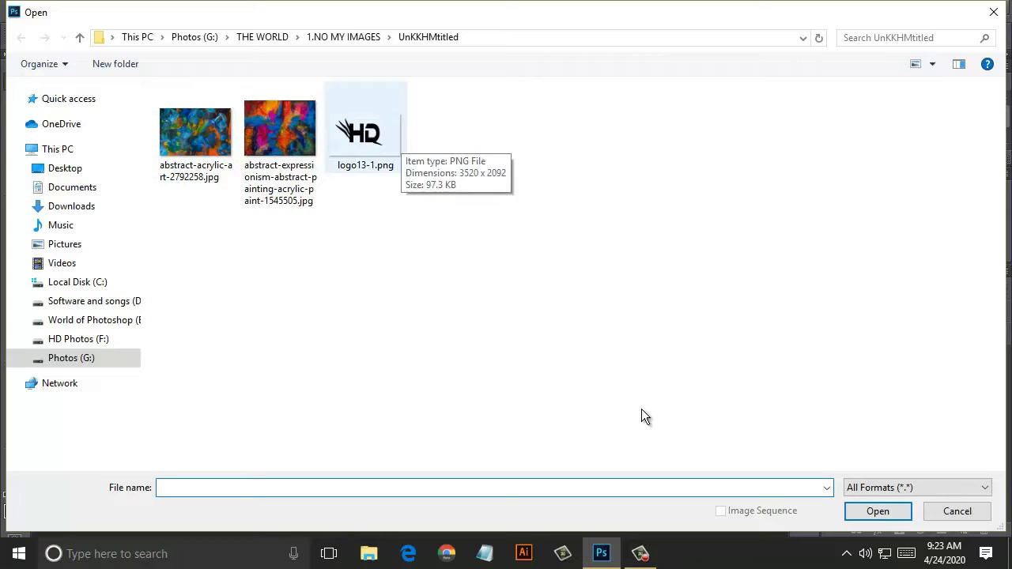
pyautogui.press('Left')
pyautogui.press('Return')
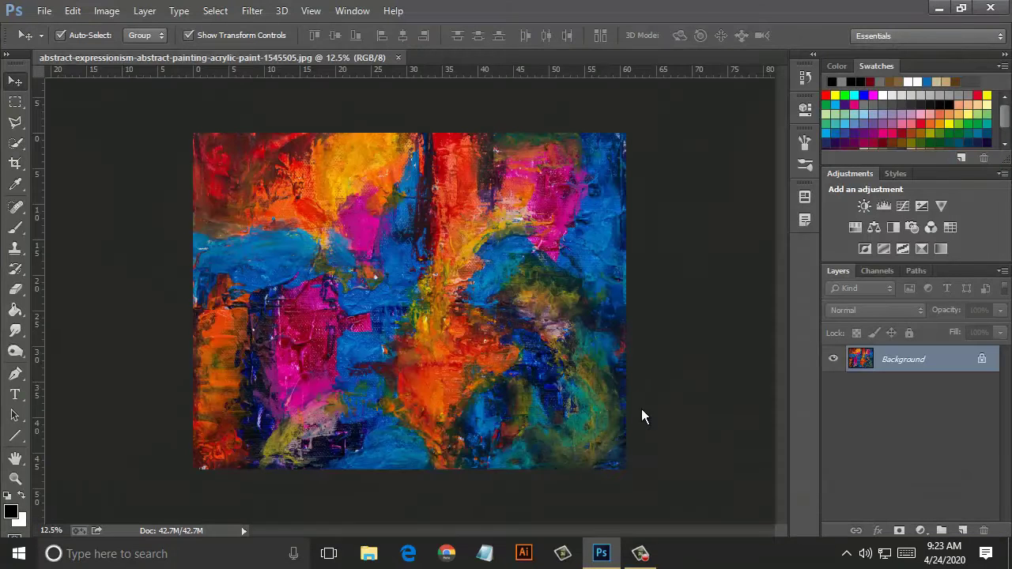
# - Open the painting abstract-acrylic-art-2792258.jpg as a second document
pyautogui.hotkey('alt', 'f')
pyautogui.press('o')
pyautogui.press('Return')
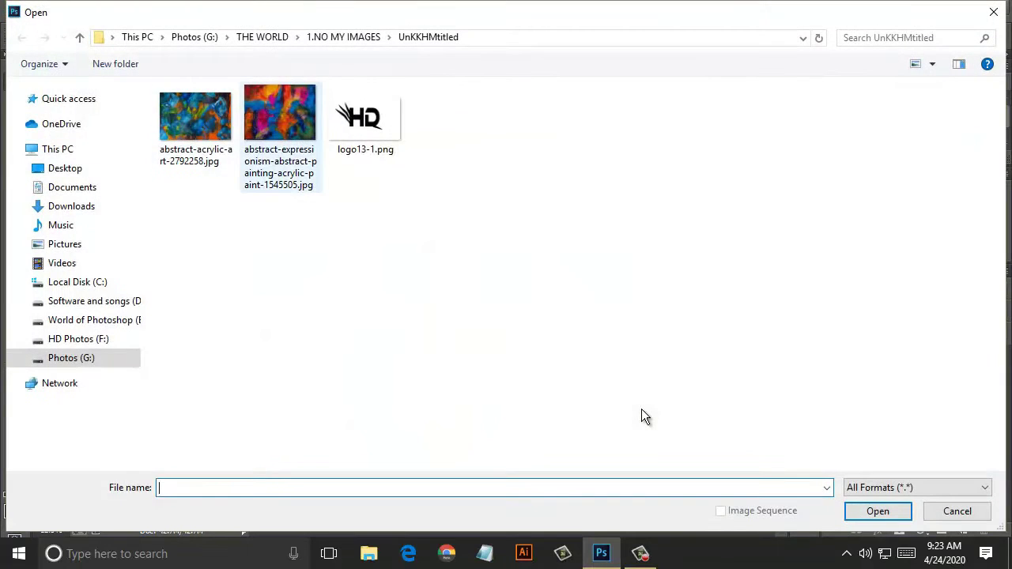
pyautogui.press('Right')
pyautogui.press('Return')
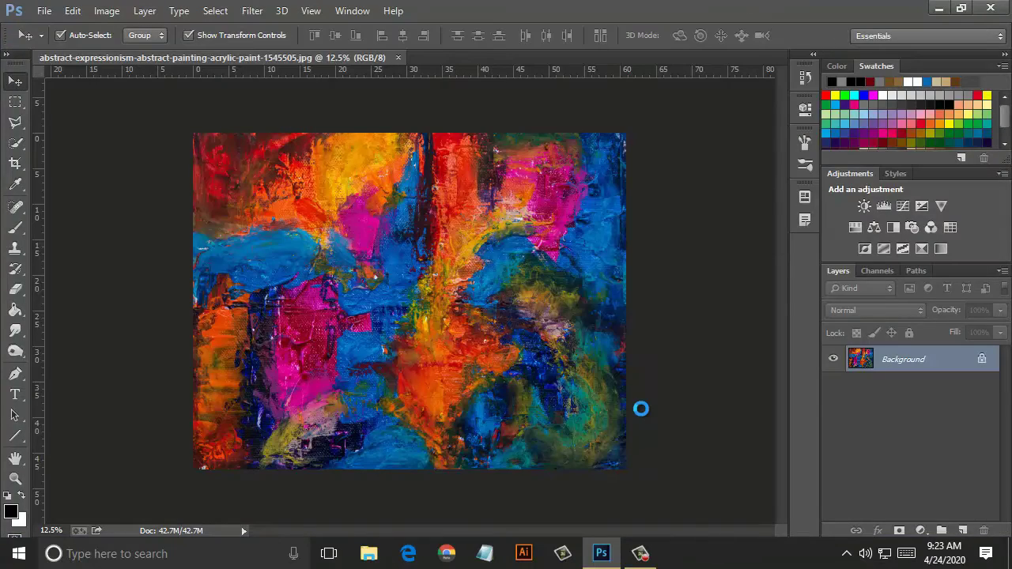
# - Open the saved logo file logo13-1.png
pyautogui.hotkey('alt', 'f')
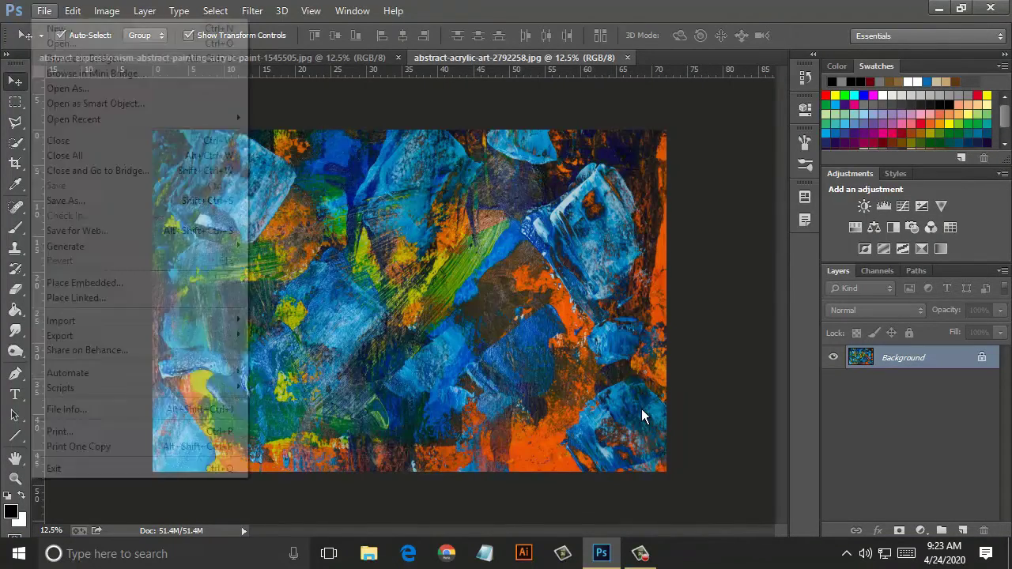
pyautogui.press('o')
pyautogui.press('Return')
pyautogui.press('Right')
pyautogui.press('Right')
pyautogui.press('Right')
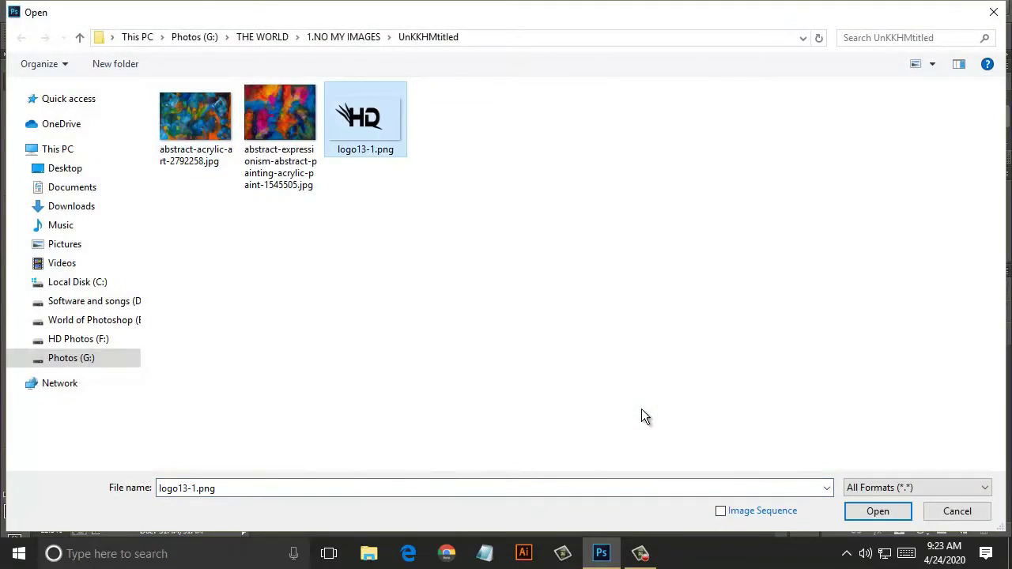
pyautogui.press('Return')
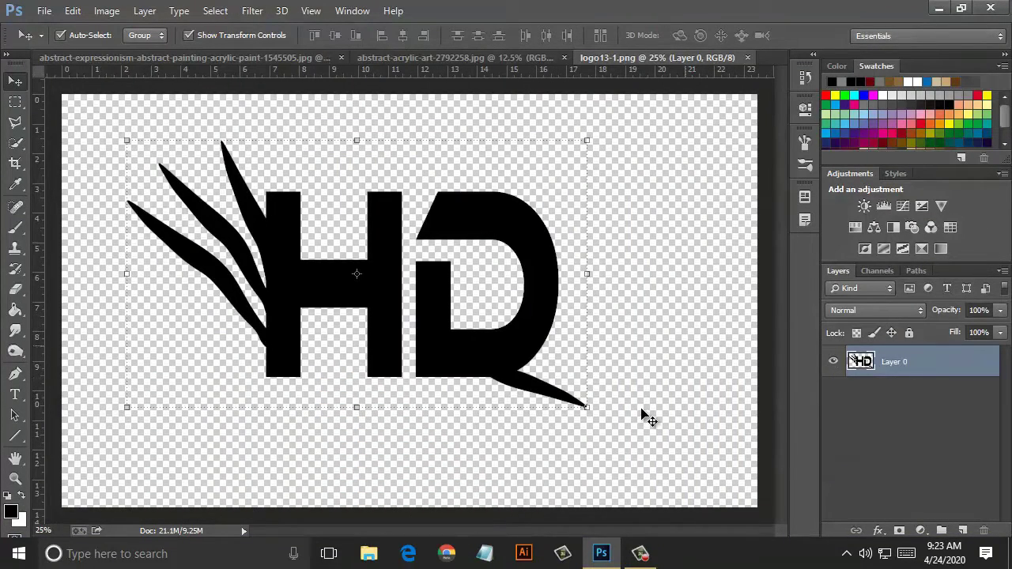
# - Add a new layer filled with mid-grey, place it beneath the HD logo and reselect the logo layer
pyautogui.hotkey('ctrl', 'shift', 'alt', 'n')
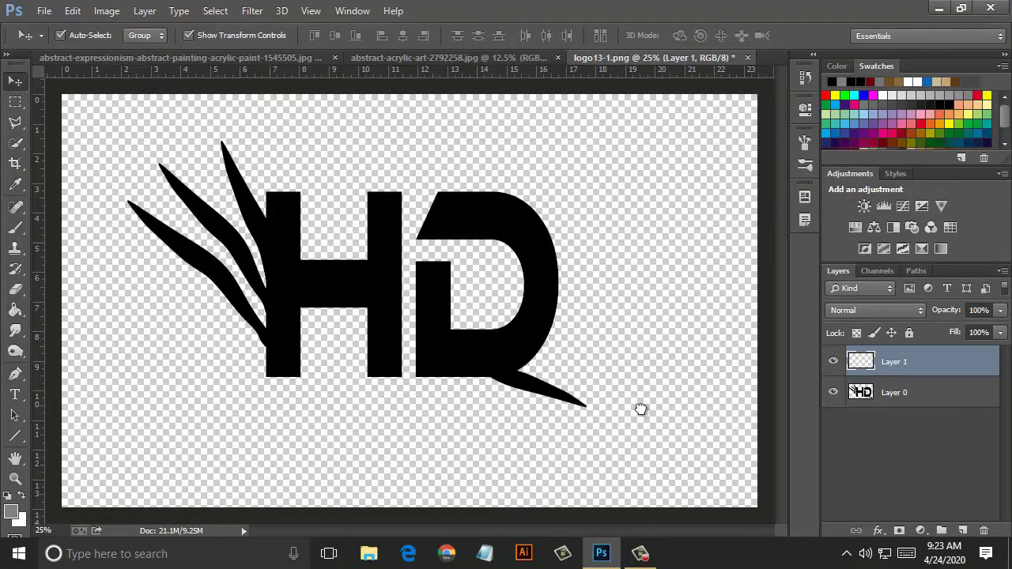
pyautogui.press('g')
pyautogui.click(643, 415)
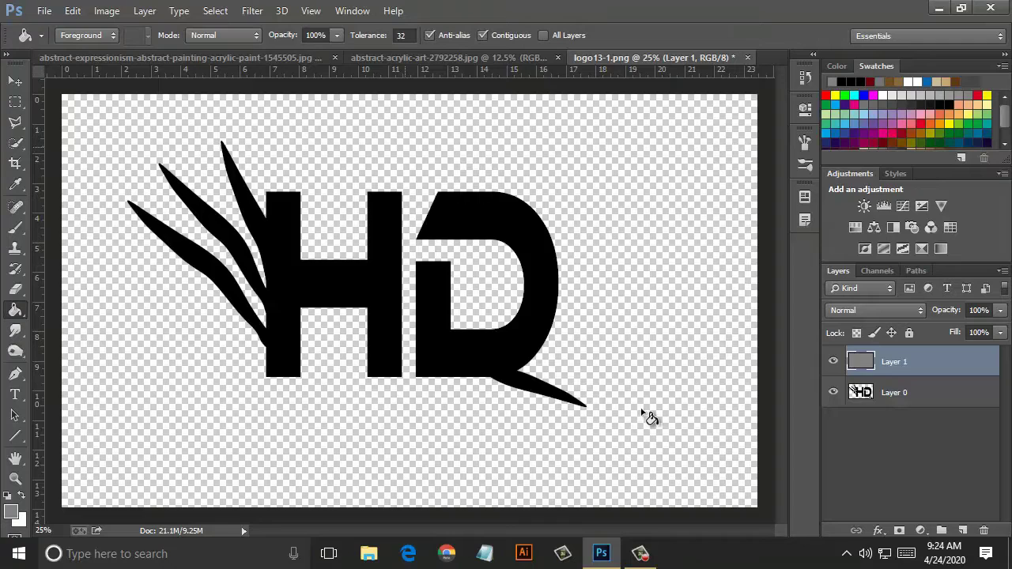
pyautogui.hotkey('ctrl', '[')
pyautogui.hotkey('alt', ']')
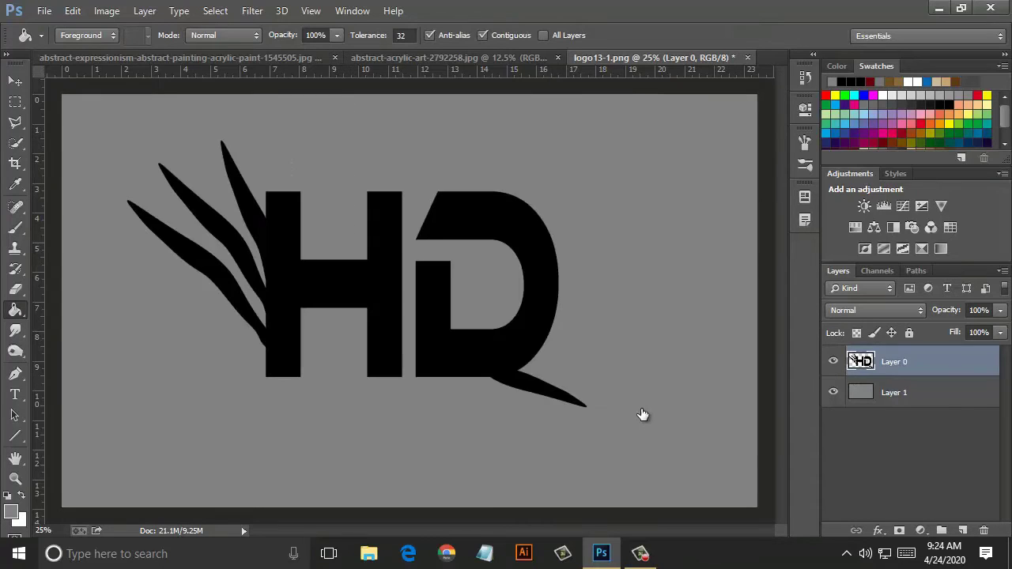
pyautogui.press('v')
pyautogui.hotkey('ctrl', 't')
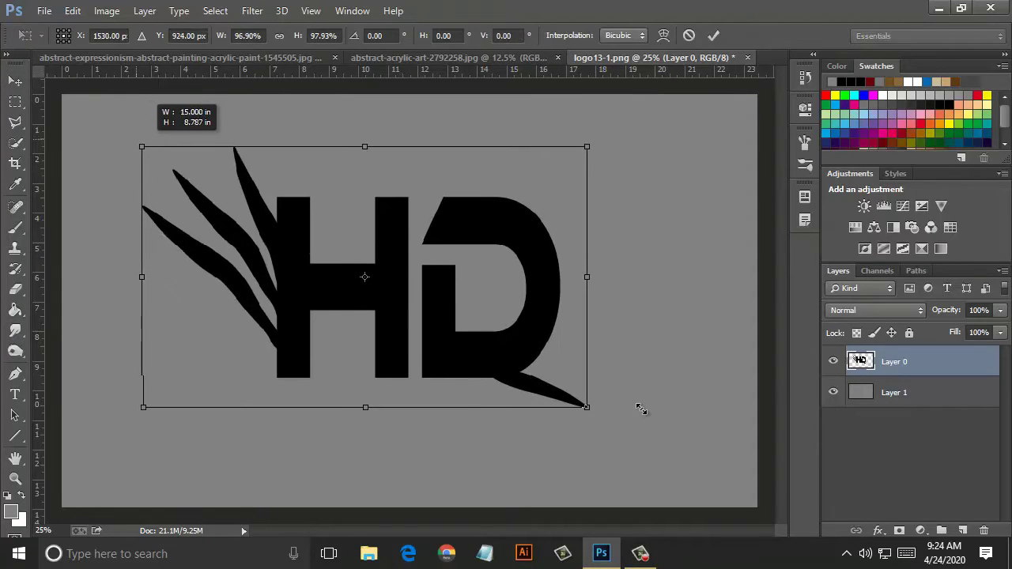
pyautogui.moveTo(641, 409); pyautogui.dragTo(642, 415)
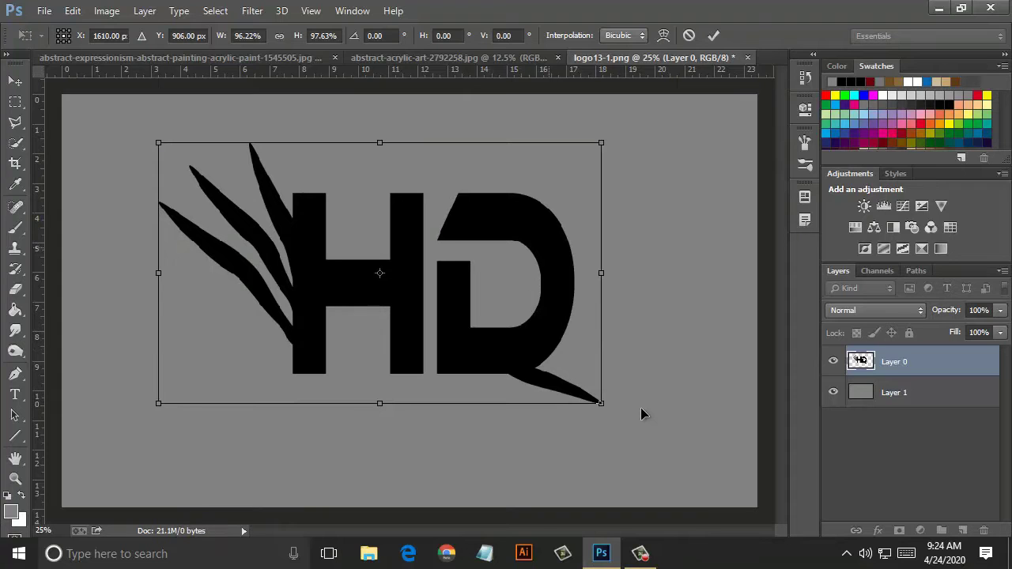
pyautogui.press('Return')
# - Copy the blue and orange painting abstract-acrylic-art-2792258.jpg into the logo document as a layer above the HD logo
pyautogui.hotkey('ctrl', 'shift', 'Tab')
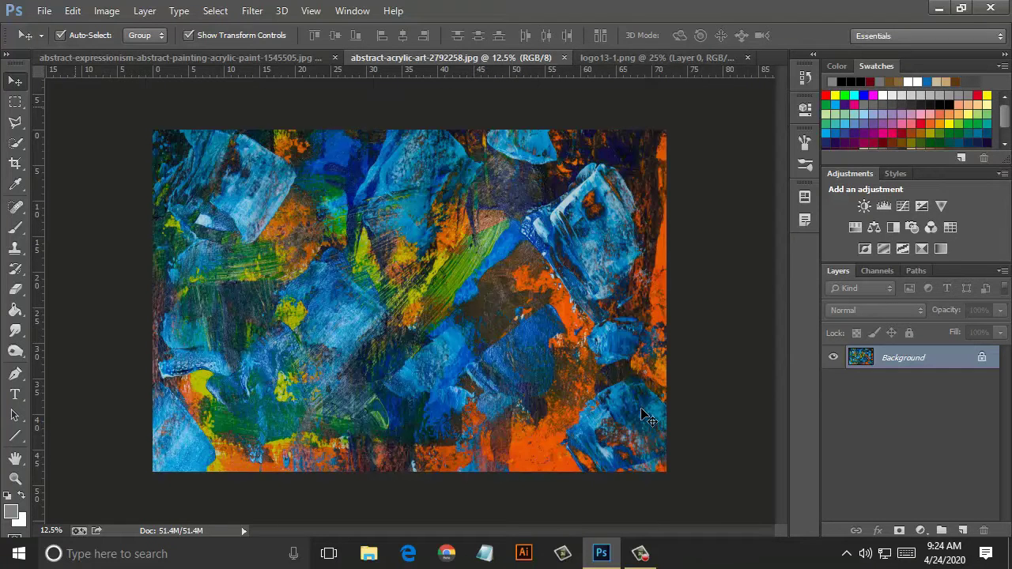
pyautogui.hotkey('ctrl', 'Tab')
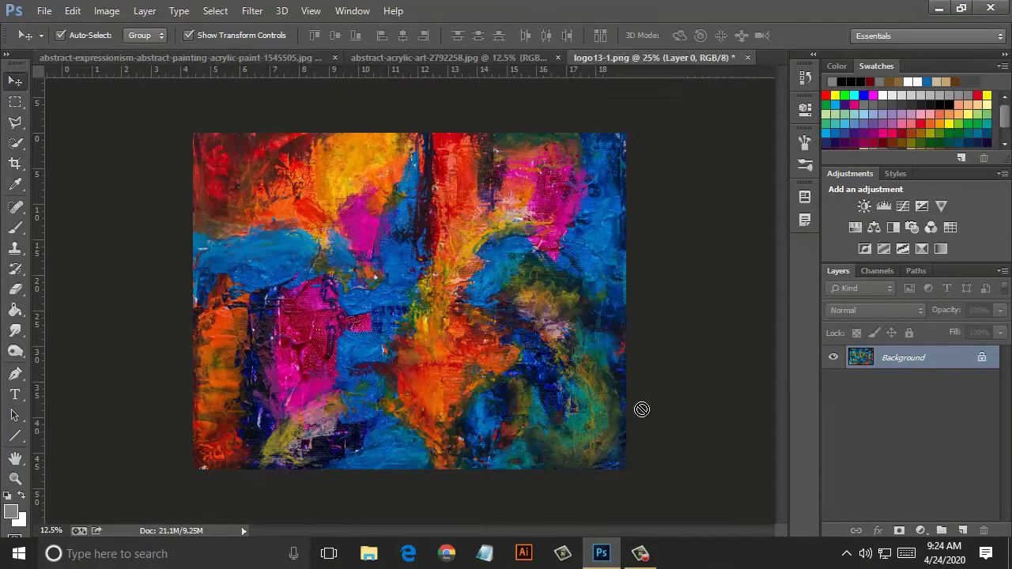
pyautogui.hotkey('ctrl', 'v')
# - Scale the painting layer down to about 43% height and position it so that it covers the whole HD logo
pyautogui.hotkey('ctrl', 't')
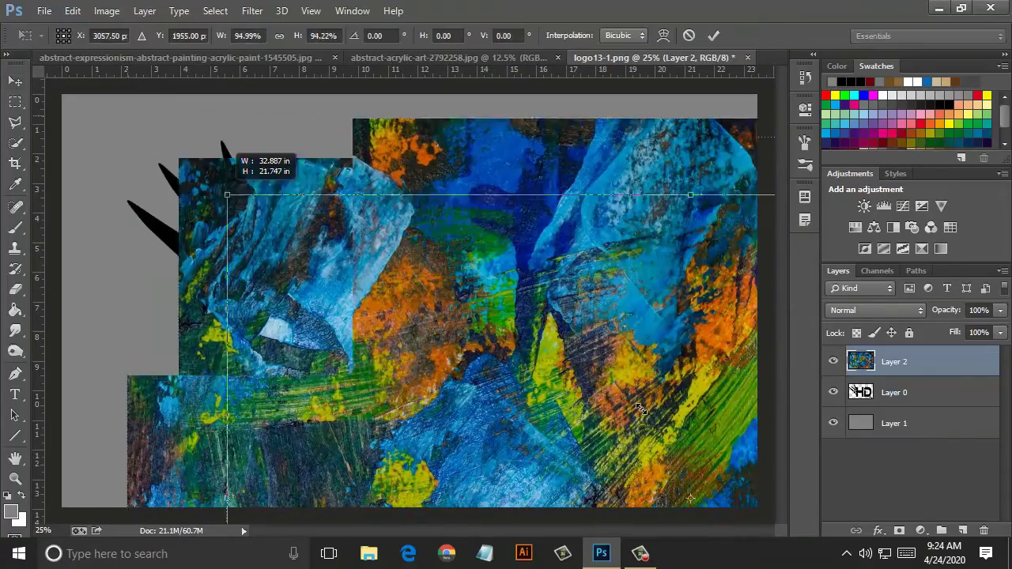
pyautogui.moveTo(227, 194); pyautogui.dragTo(340, 190)
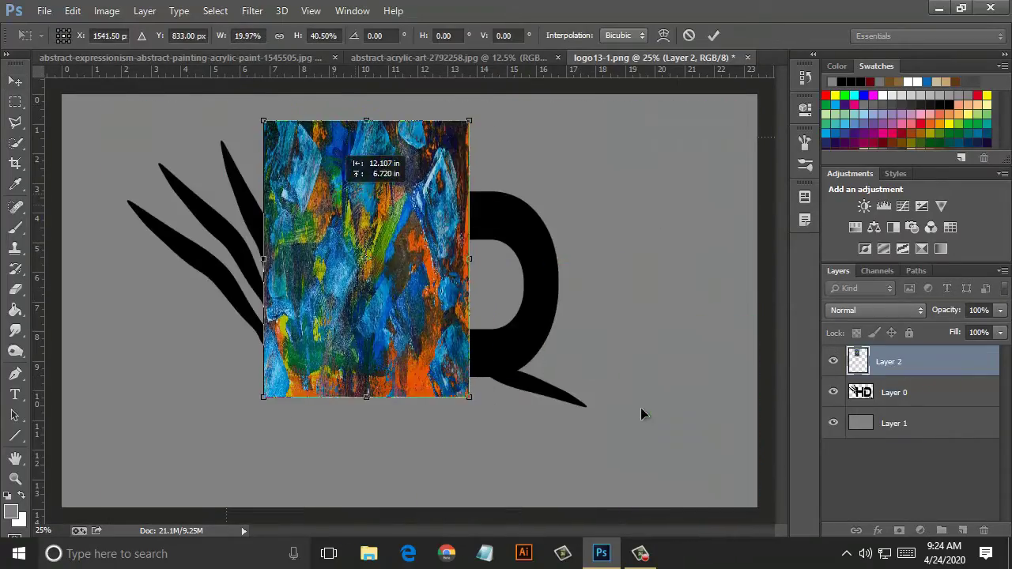
pyautogui.moveTo(469, 258); pyautogui.dragTo(567, 259)
pyautogui.moveTo(263, 121); pyautogui.dragTo(157, 129)
pyautogui.moveTo(567, 398); pyautogui.dragTo(595, 424)
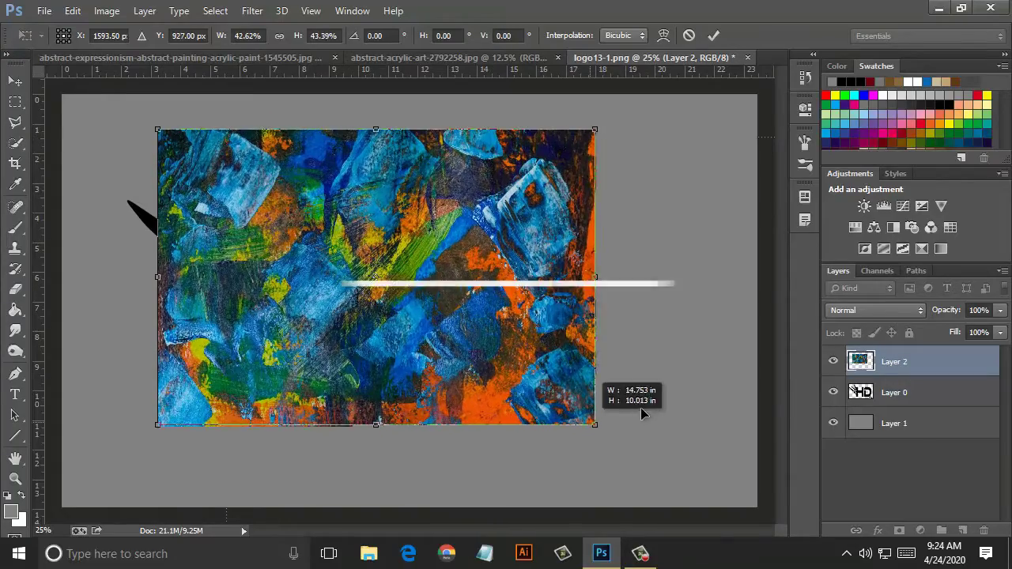
pyautogui.moveTo(158, 264); pyautogui.dragTo(103, 277)
pyautogui.press('Return')
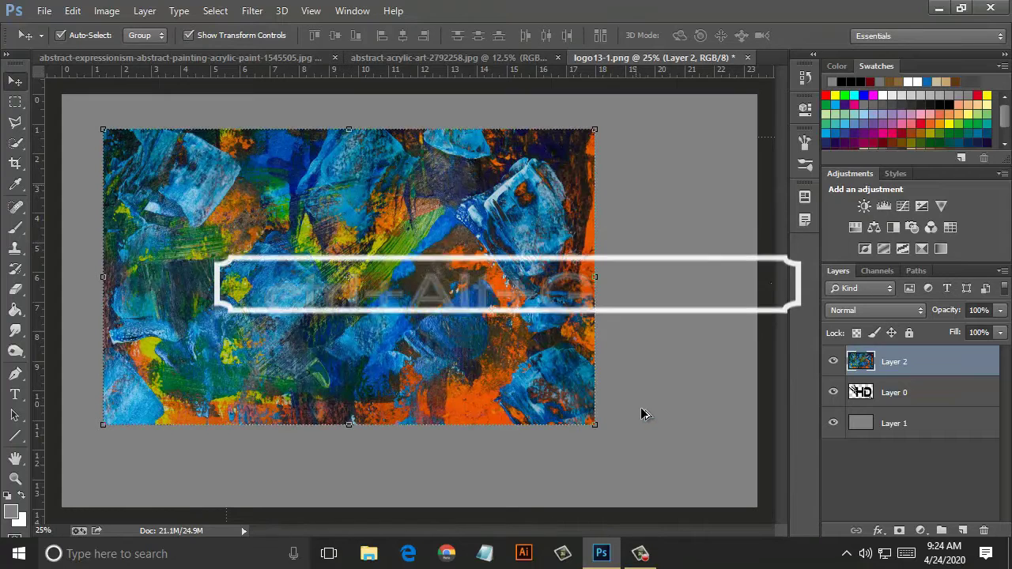
# - Clip the blue and orange painting layer to the HD logo and apply a Box Blur with a 154-pixel radius
pyautogui.hotkey('ctrl', 'alt', 'g')
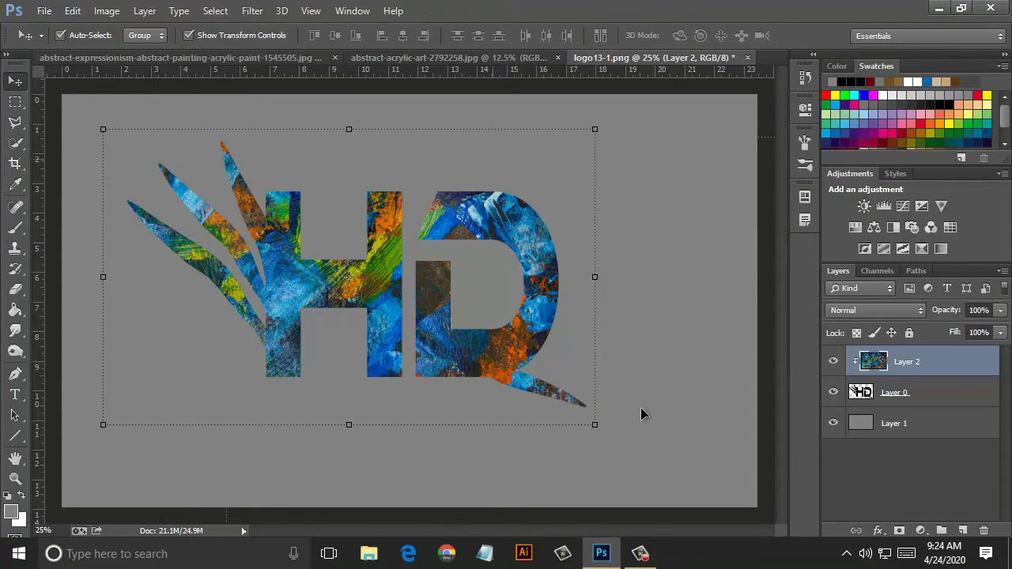
pyautogui.hotkey('alt', 't')
pyautogui.press('Down')
pyautogui.press('Down')
pyautogui.press('Down')
pyautogui.press('Down')
pyautogui.press('Down')
pyautogui.press('Down')
pyautogui.press('Down')
pyautogui.press('Down')
pyautogui.press('Down')
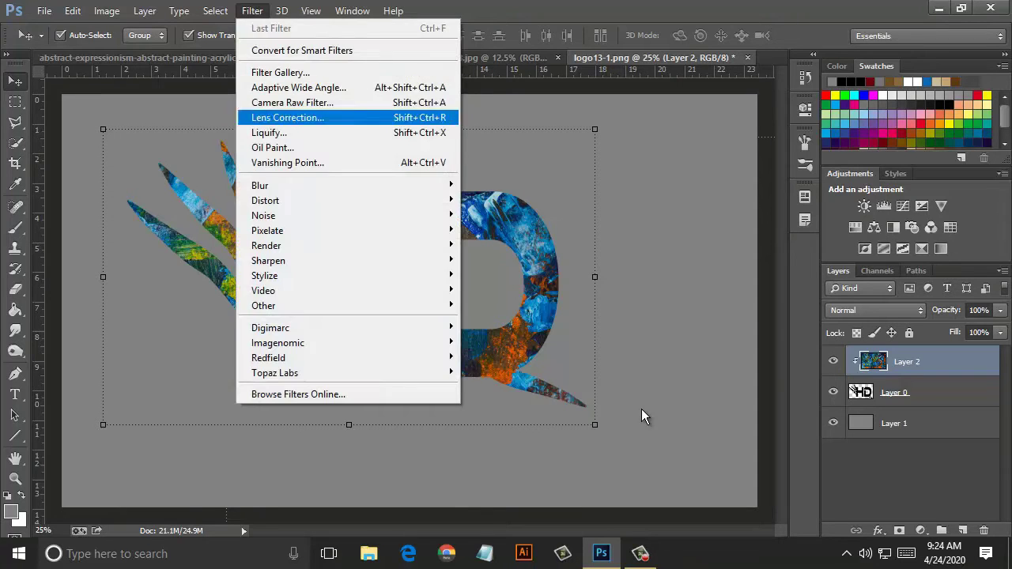
pyautogui.press('Right')
pyautogui.press('Down')
pyautogui.press('Down')
pyautogui.press('Down')
pyautogui.press('Down')
pyautogui.press('Down')
pyautogui.press('Down')
pyautogui.press('Return')
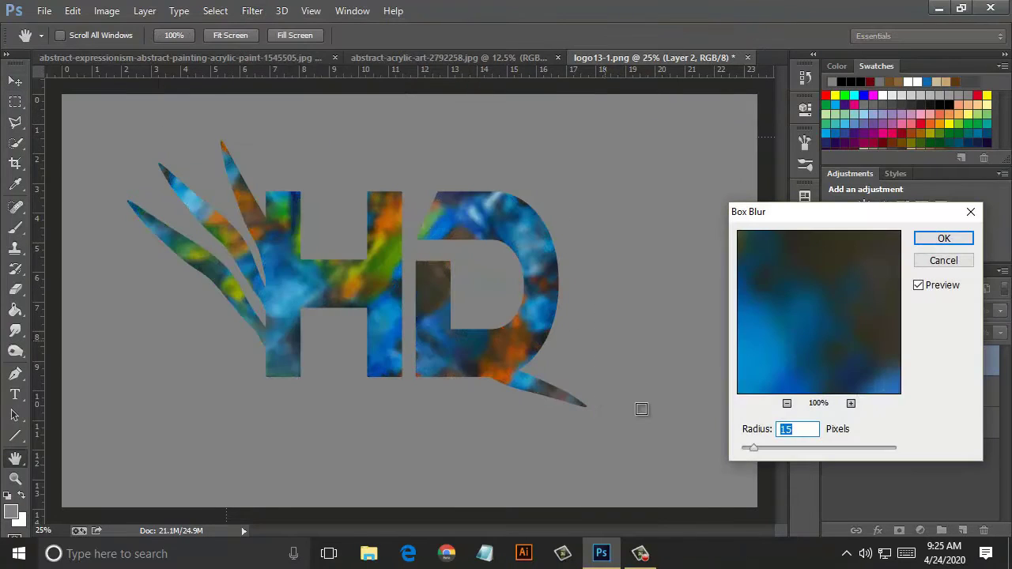
pyautogui.press('Up')
pyautogui.press('Up')
pyautogui.press('Up')
pyautogui.press('Up')
pyautogui.press('Up')
pyautogui.press('Up')
pyautogui.press('Up')
pyautogui.press('Up')
pyautogui.press('Up')
pyautogui.press('Up')
pyautogui.press('Up')
pyautogui.press('Up')
pyautogui.press('Up')
pyautogui.press('Up')
pyautogui.press('Up')
pyautogui.press('Up')
pyautogui.press('Up')
pyautogui.press('Up')
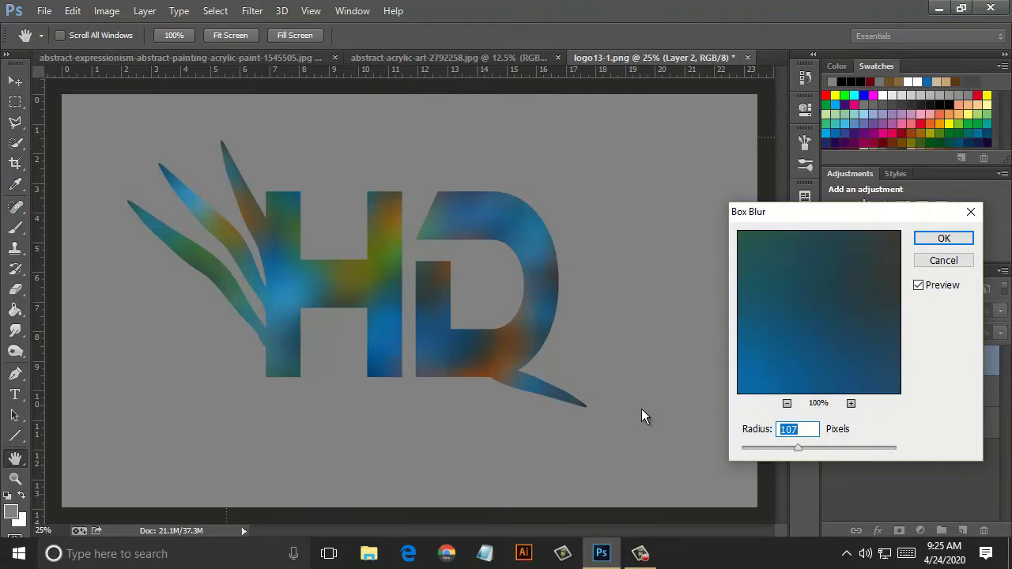
pyautogui.write('154')
pyautogui.press('Return')
pyautogui.press('v')
# - Copy the painting abstract-expressionism-abstract-painting-acrylic-paint-1545505.jpg into the logo document as a clipped layer above the blurred painting
pyautogui.hotkey('ctrl', 'shift', 'Tab')
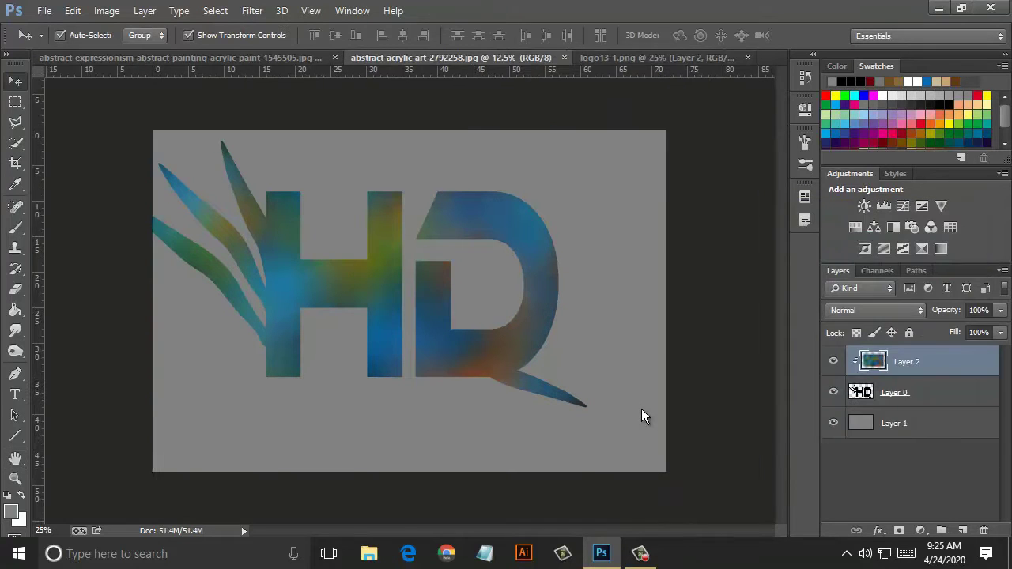
pyautogui.hotkey('ctrl', 'shift', 'Tab')
pyautogui.moveTo(641, 413)
pyautogui.mouseDown()
pyautogui.moveTo(625, 54)
pyautogui.moveTo(642, 414)
pyautogui.mouseUp()
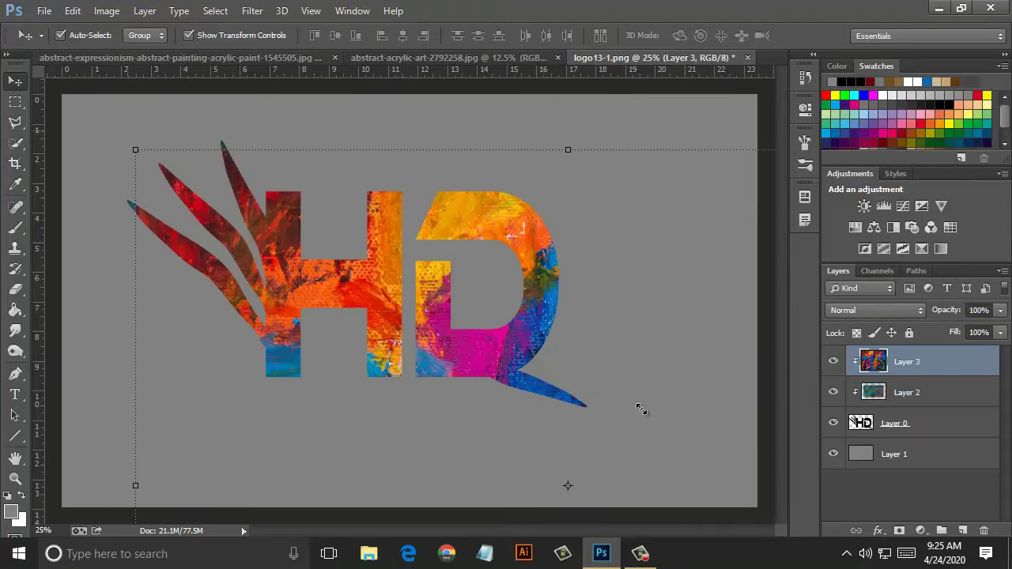
# - Scale the new painting layer to about 55% width and 42% height, positioned so that it covers the whole HD logo
pyautogui.moveTo(135, 150)
pyautogui.mouseDown()
pyautogui.moveTo(99, 129)
pyautogui.moveTo(226, 215)
pyautogui.moveTo(119, 129)
pyautogui.moveTo(277, 213)
pyautogui.moveTo(108, 103)
pyautogui.moveTo(92, 103)
pyautogui.moveTo(124, 140)
pyautogui.mouseUp()
pyautogui.moveTo(237, 249); pyautogui.dragTo(213, 224)
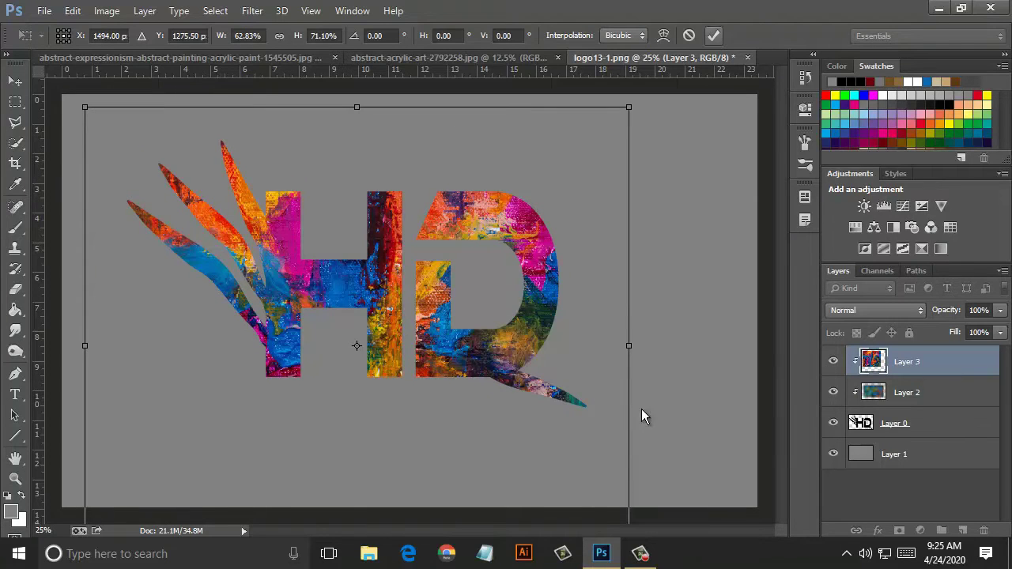
pyautogui.moveTo(356, 107); pyautogui.dragTo(348, 148)
pyautogui.moveTo(641, 412); pyautogui.dragTo(640, 411)
pyautogui.moveTo(77, 140); pyautogui.dragTo(120, 129)
pyautogui.press('Return')
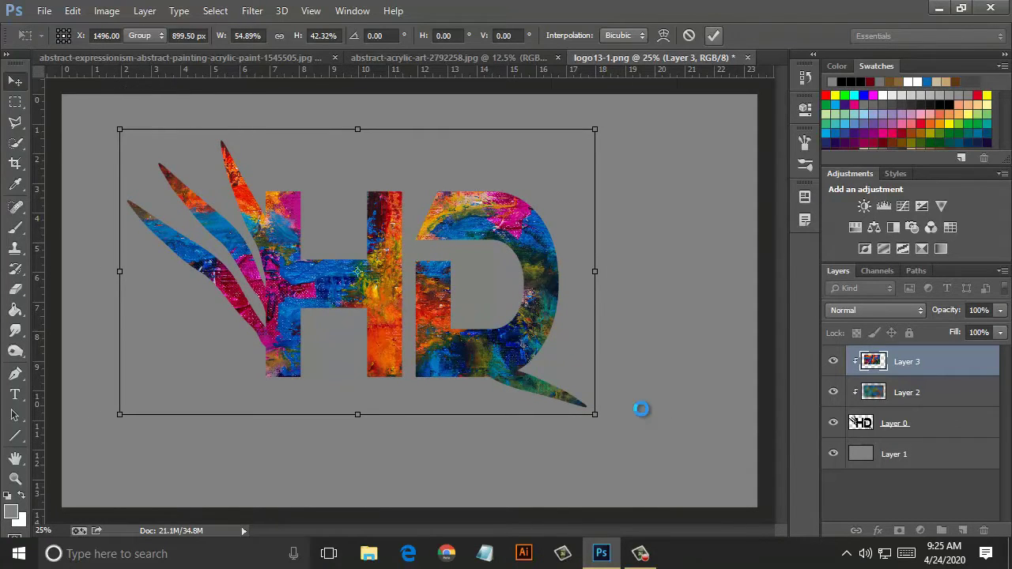
# - Apply a Box Blur with a 21-pixel radius to the upper painting layer
pyautogui.hotkey('alt', 't')
pyautogui.press('d')
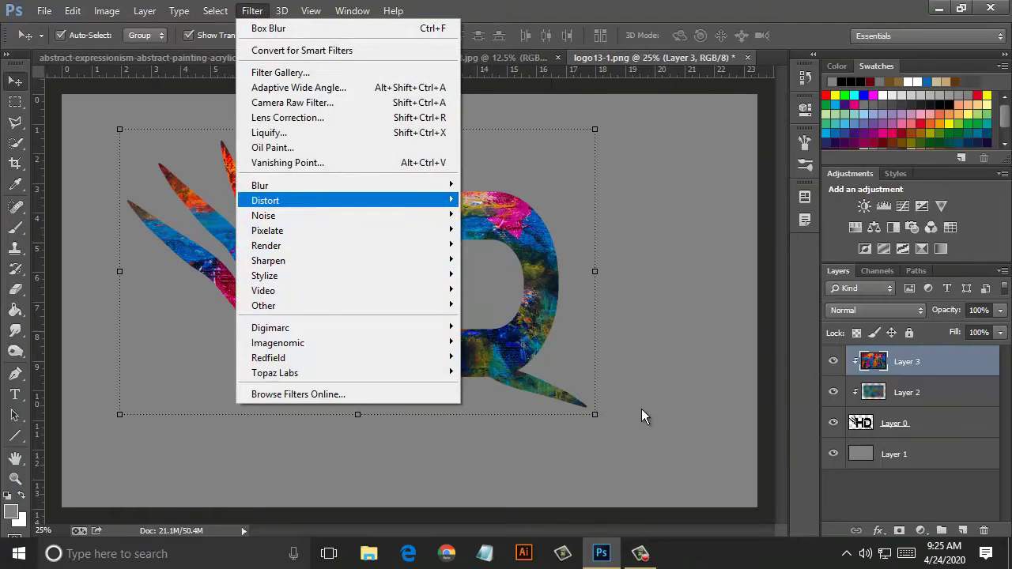
pyautogui.press('Up')
pyautogui.press('Right')
pyautogui.press('Down')
pyautogui.press('Down')
pyautogui.press('Down')
pyautogui.press('Down')
pyautogui.press('Down')
pyautogui.press('Down')
pyautogui.press('Return')
pyautogui.write('35')
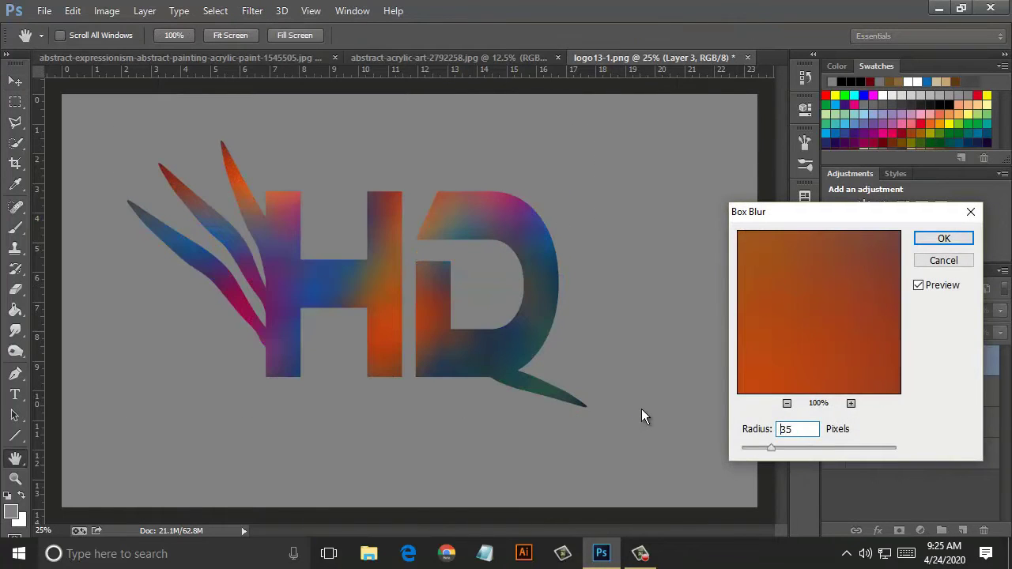
pyautogui.press('Up')
pyautogui.press('Up')
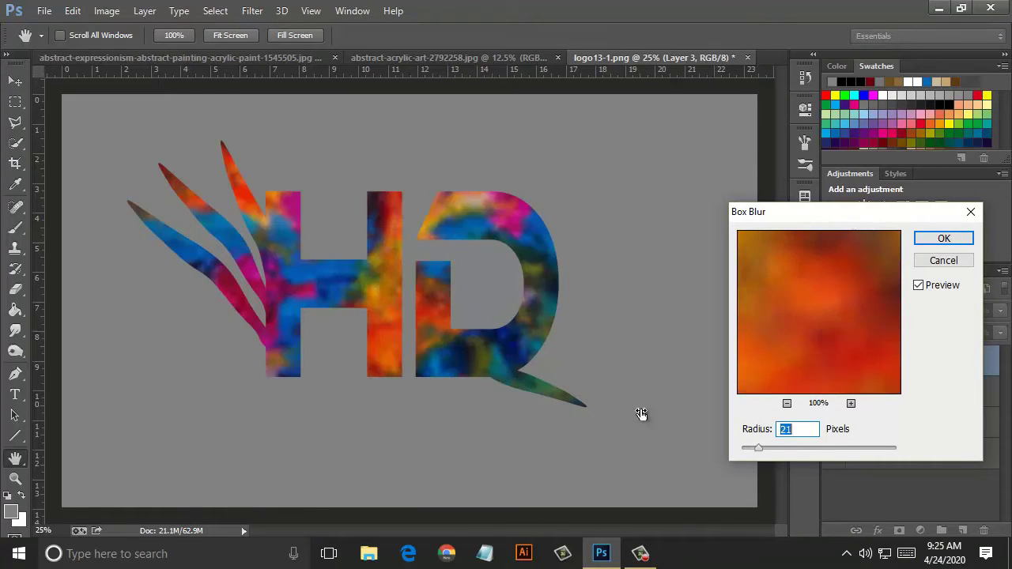
pyautogui.press('Return')
pyautogui.press('v')
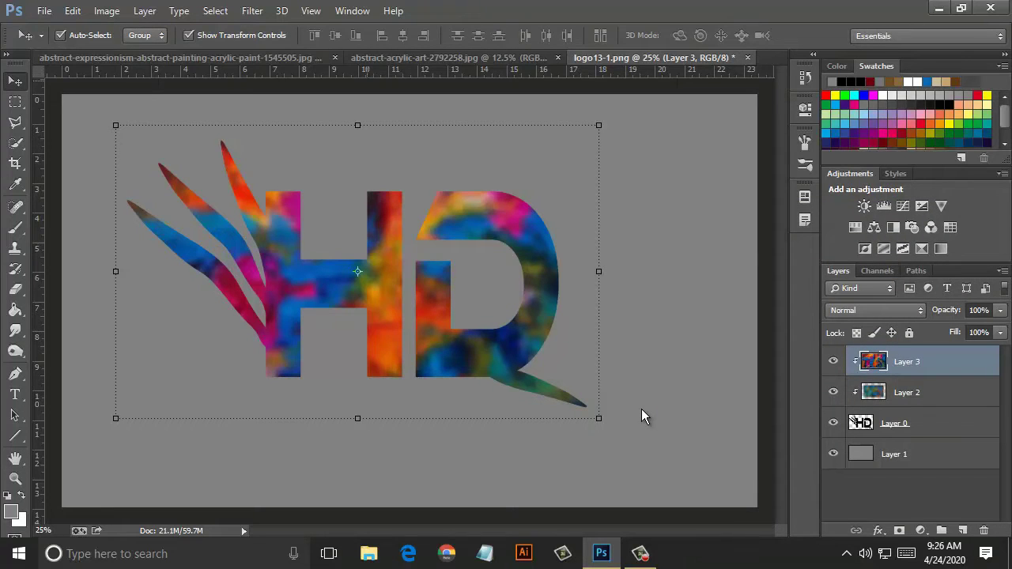
# - Try the Camera Raw filter on the upper painting layer with Temperature -39 and Exposure +0.15
pyautogui.hotkey('alt', 't')
pyautogui.press('Down')
pyautogui.press('Down')
pyautogui.press('Down')
pyautogui.press('Down')
pyautogui.press('Down')
pyautogui.press('Return')
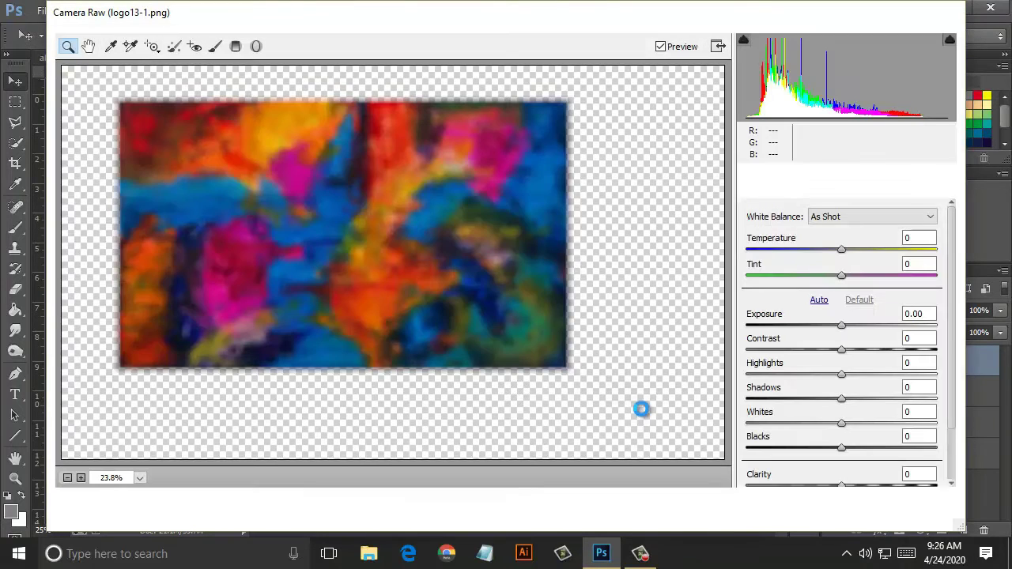
pyautogui.write('-39')
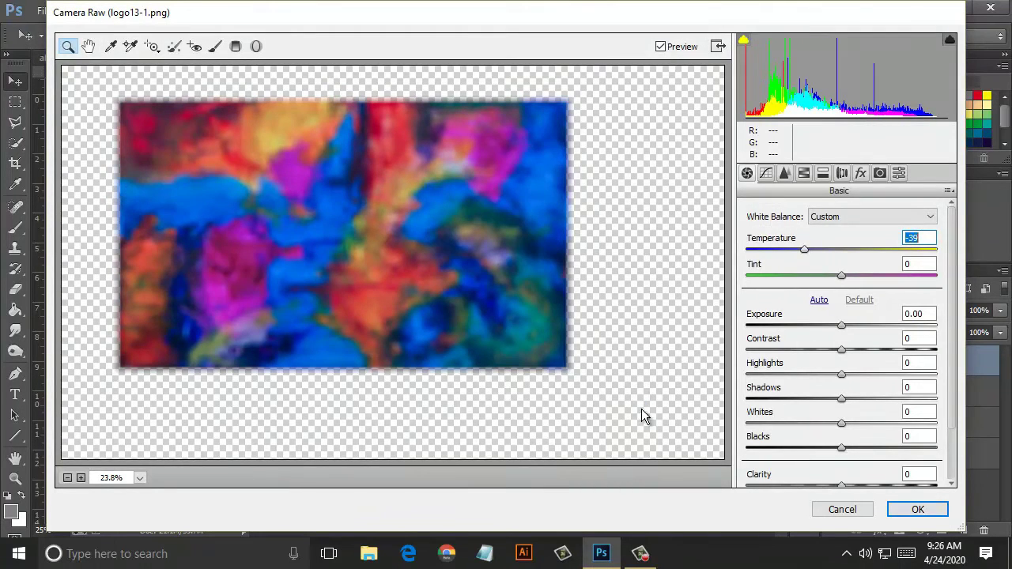
pyautogui.press('Tab')
pyautogui.press('Tab')
pyautogui.write('0.1')
pyautogui.press('Return')
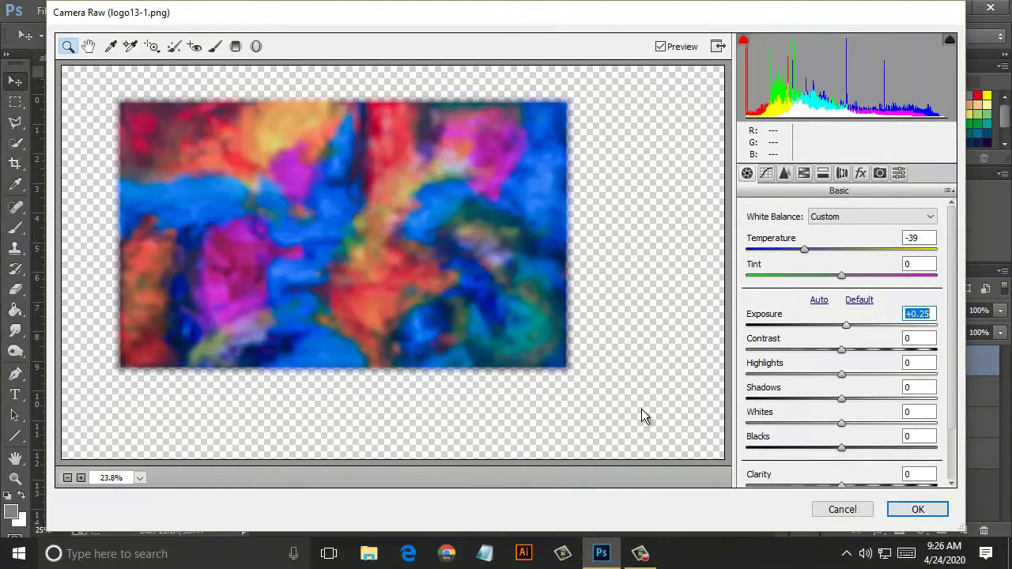
pyautogui.write('0.15')
pyautogui.press('Tab')
# - Try Camera Raw tone values of Contrast -4, Highlights -4, Shadows -3 and Whites -7 on the upper painting layer
pyautogui.write('-4')
pyautogui.press('Tab')
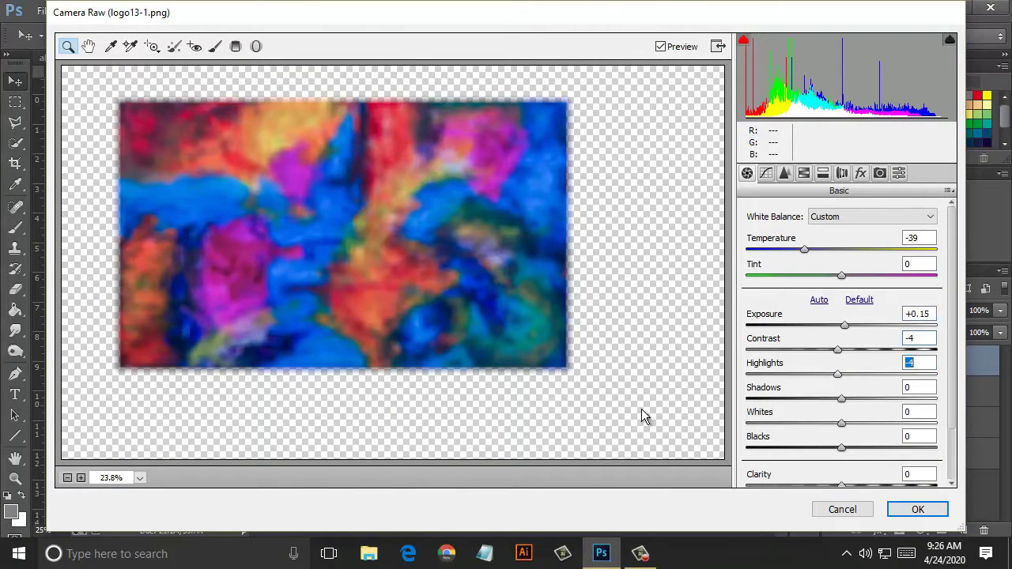
pyautogui.write('-4')
pyautogui.press('Tab')
pyautogui.write('-3')
pyautogui.press('Tab')
pyautogui.write('-7')
pyautogui.press('Return')
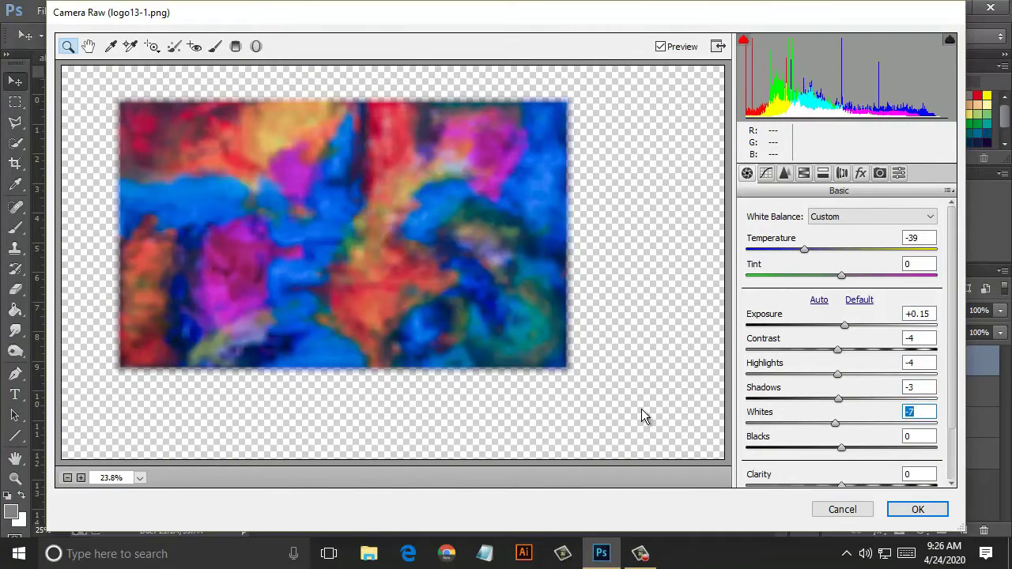
pyautogui.press('Return')
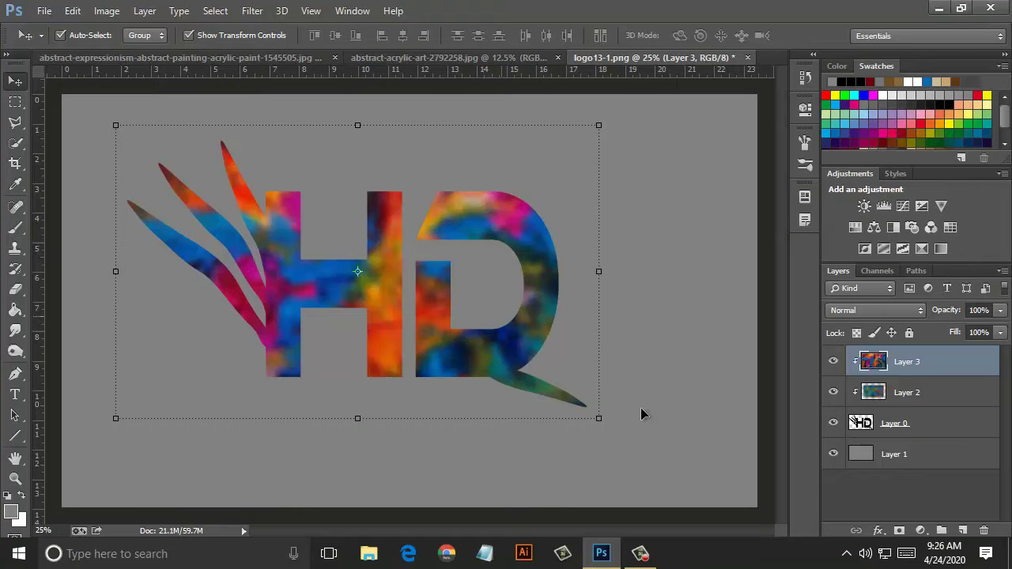
# - Add Bevel & Emboss with Contour and a Stroke to the upper painting layer's style
pyautogui.hotkey('ctrl', '-')
pyautogui.hotkey('ctrl', '+')
pyautogui.rightClick(643, 417)
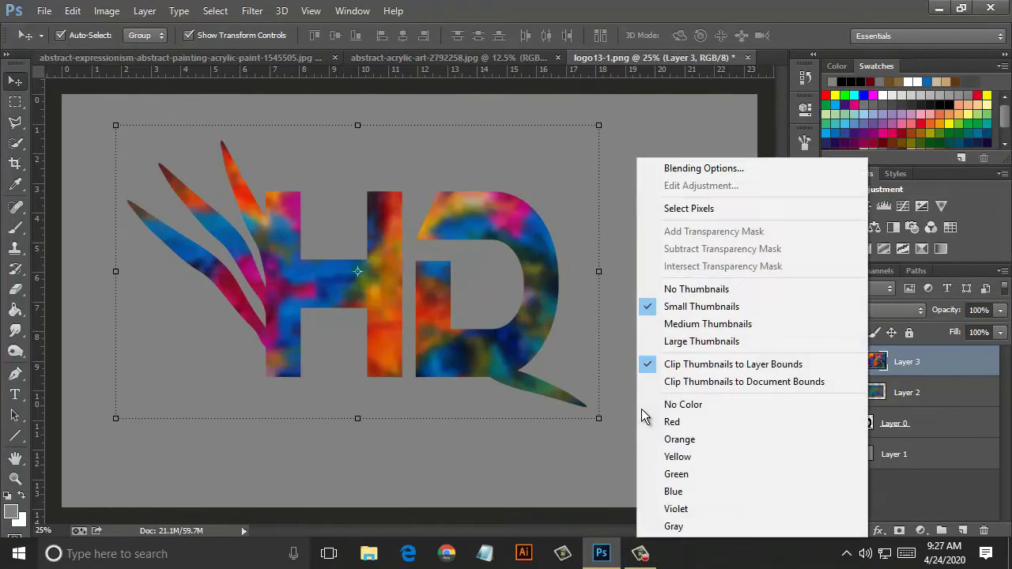
pyautogui.click(680, 167)
pyautogui.click(537, 269)
pyautogui.click(547, 286)
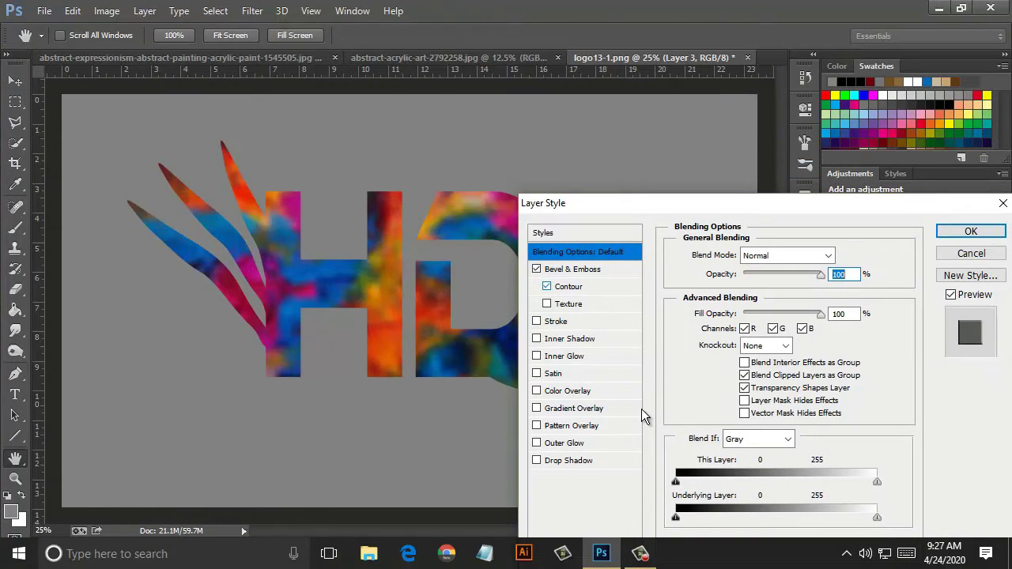
pyautogui.click(537, 321)
pyautogui.click(972, 231)
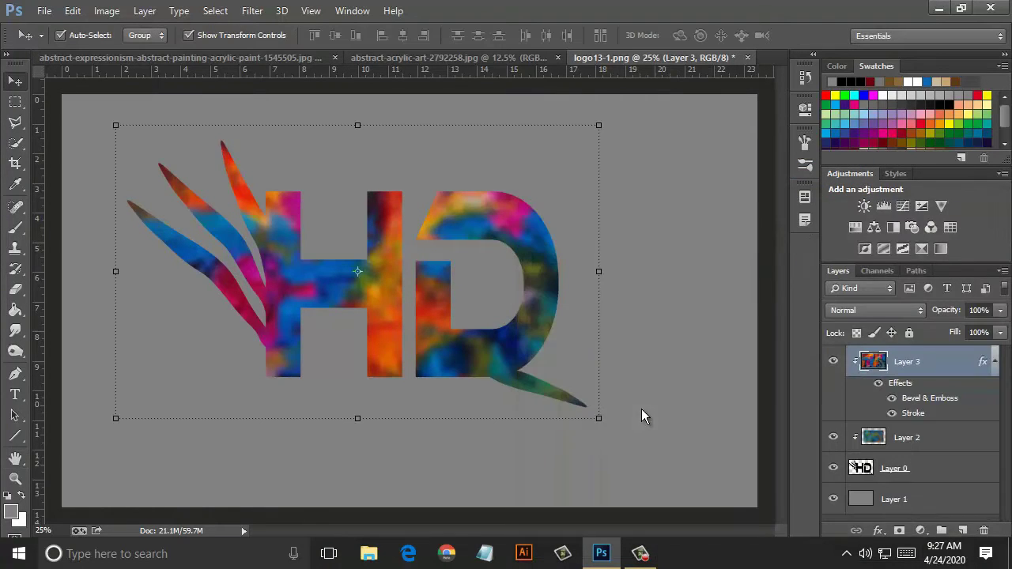
# - Add Bevel & Emboss and Stroke effects to the lower painting layer, Layer 2
pyautogui.rightClick(642, 418)
pyautogui.click(622, 79)
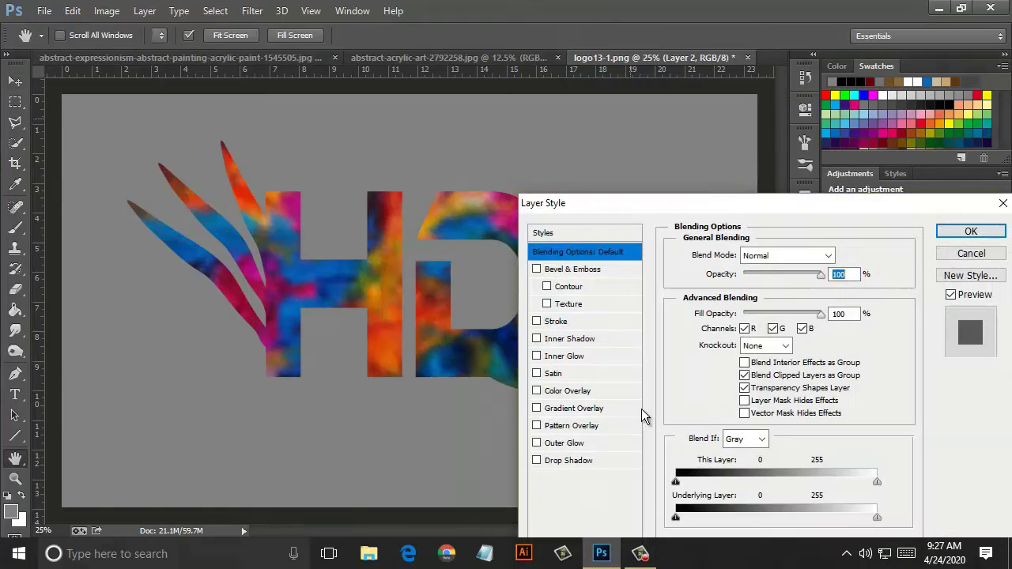
pyautogui.click(971, 231)
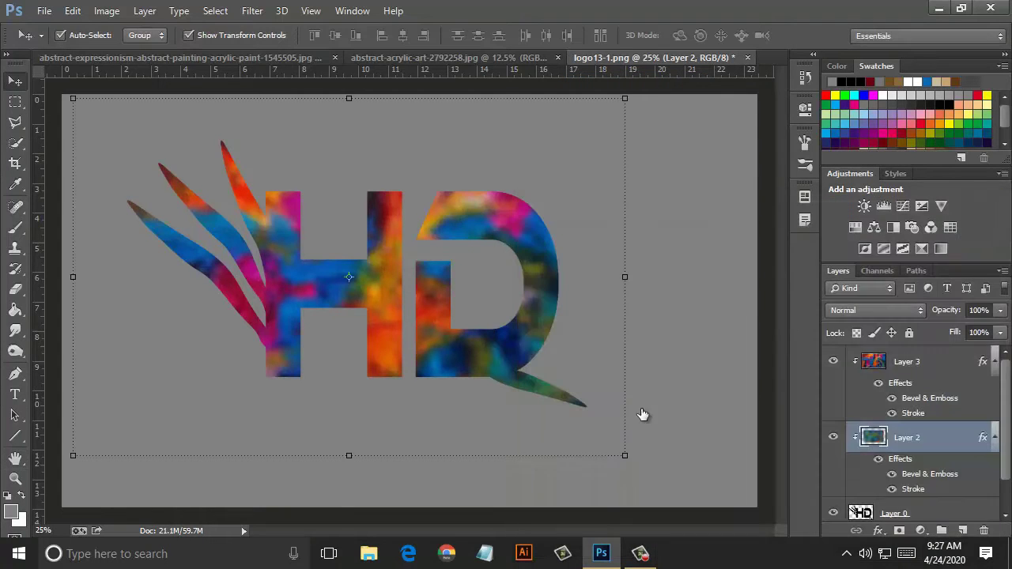
# - Add Bevel & Emboss with Contour and Texture plus a Stroke to the HD logo layer
pyautogui.scroll(-1, 910, 412)
pyautogui.rightClick(894, 476)
pyautogui.click(848, 99)
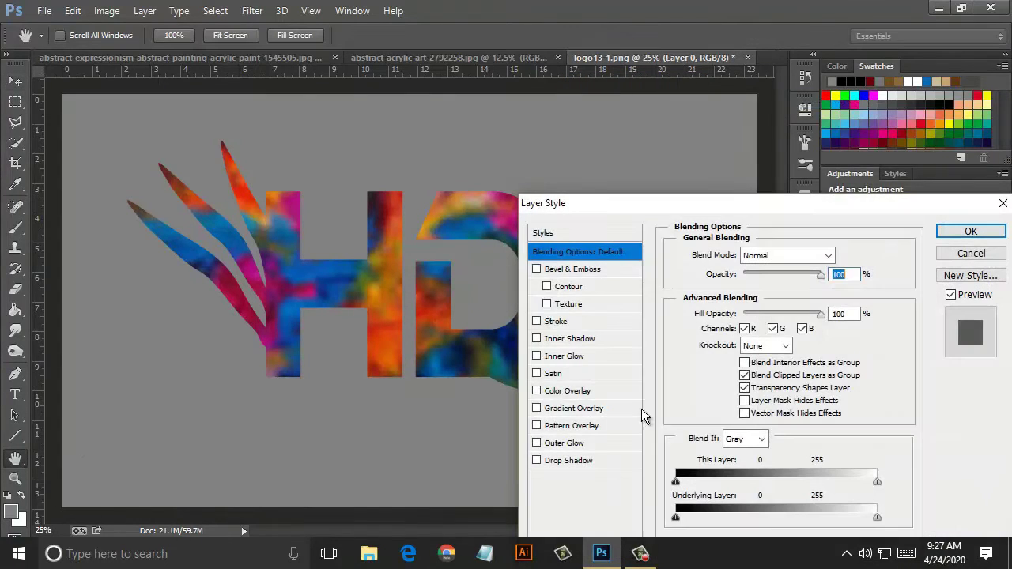
pyautogui.click(537, 269)
pyautogui.click(546, 304)
pyautogui.click(537, 321)
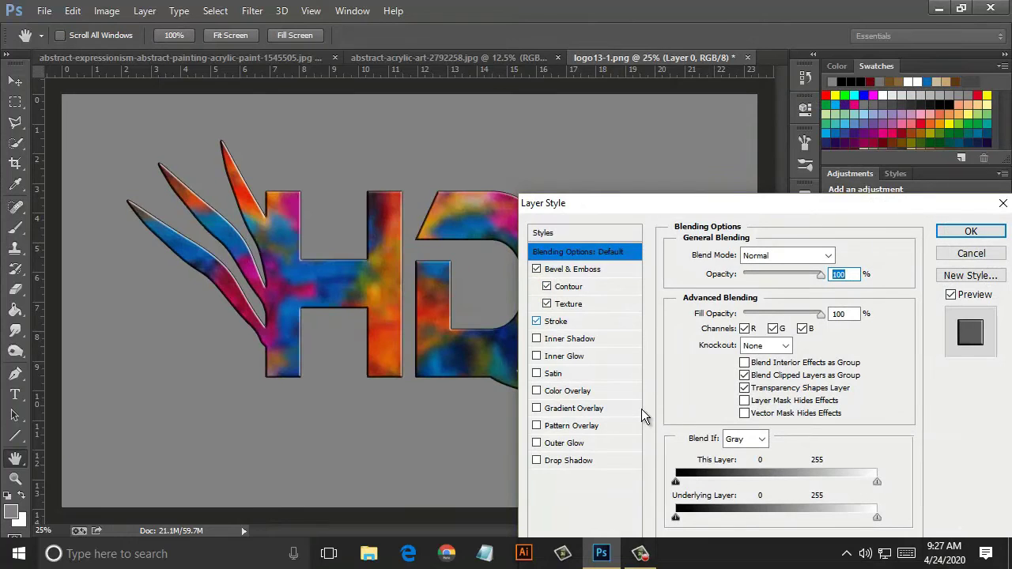
pyautogui.click(971, 231)
pyautogui.press('v')
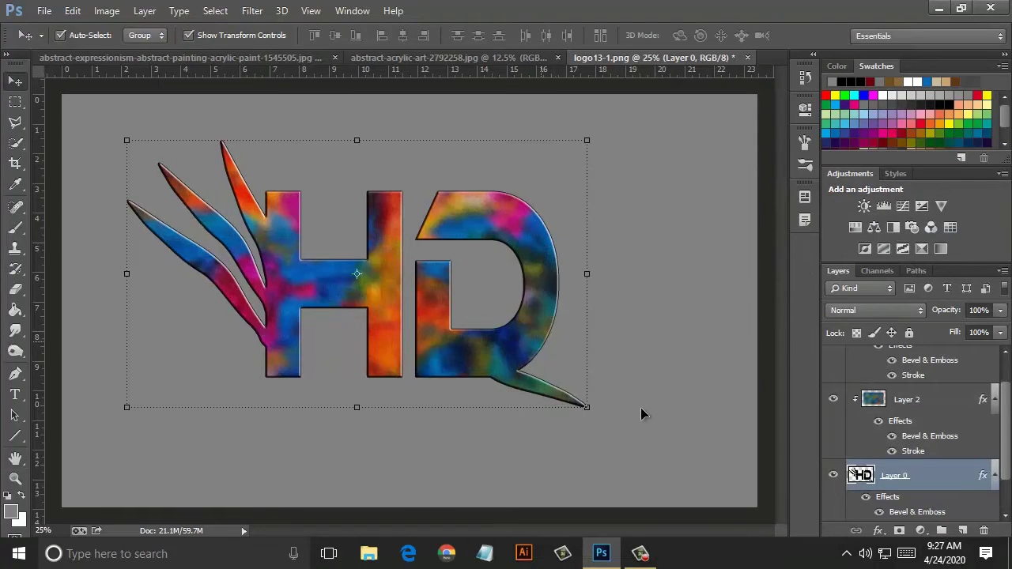
# - Fill the background layer behind the logo with pink and refill it with light grey
pyautogui.hotkey('ctrl', '-')
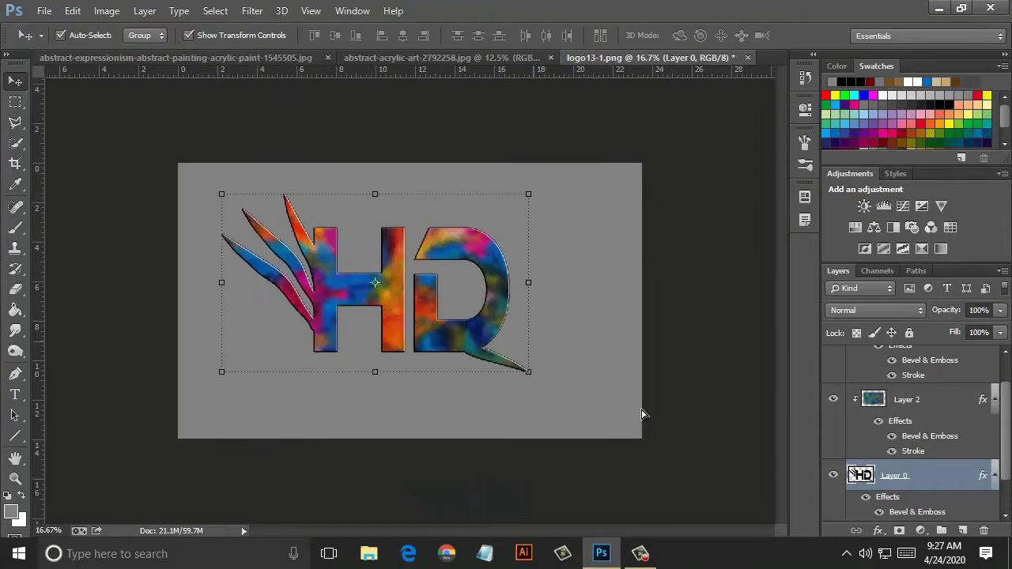
pyautogui.click(642, 417)
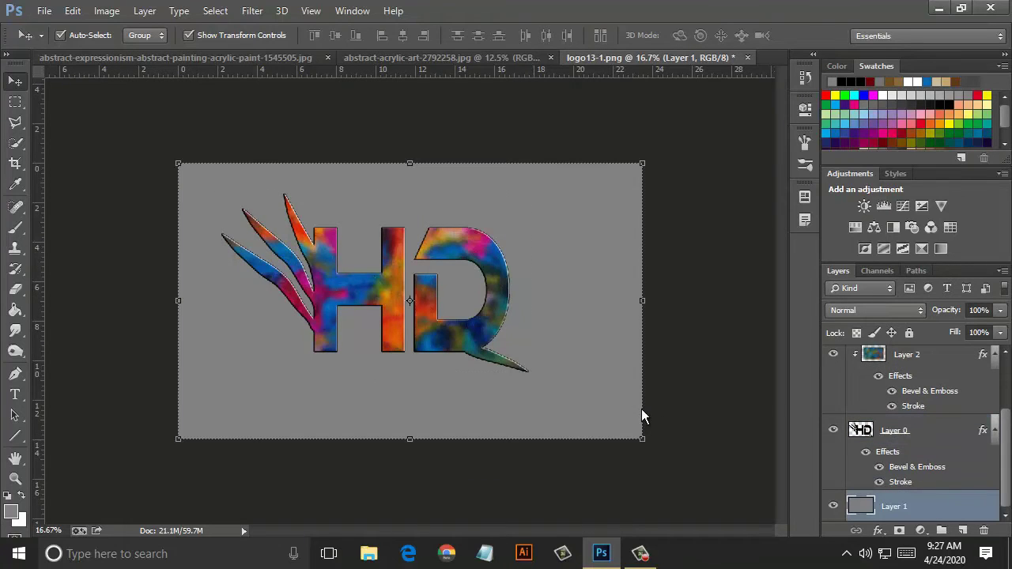
pyautogui.press('g')
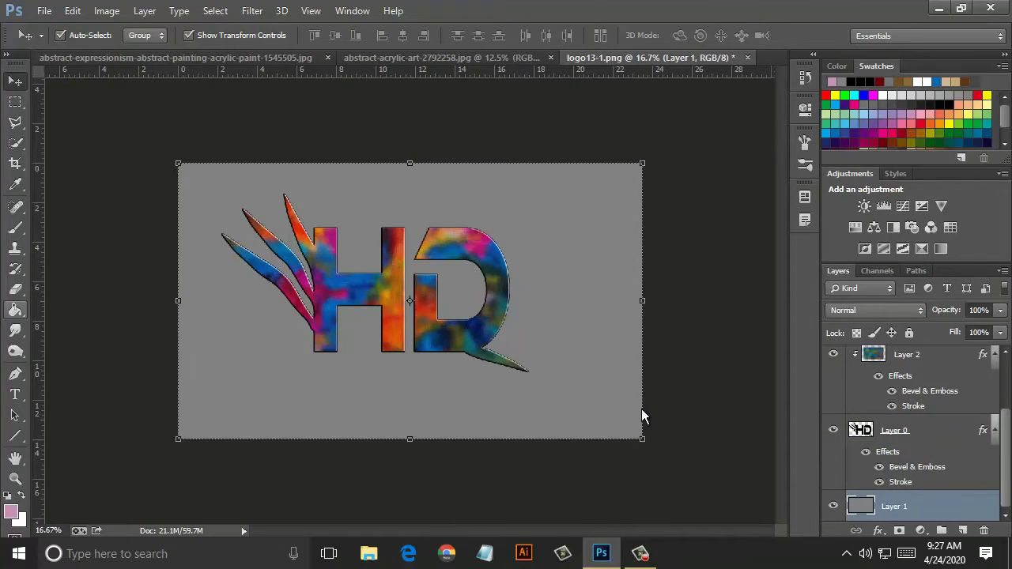
pyautogui.click(640, 409)
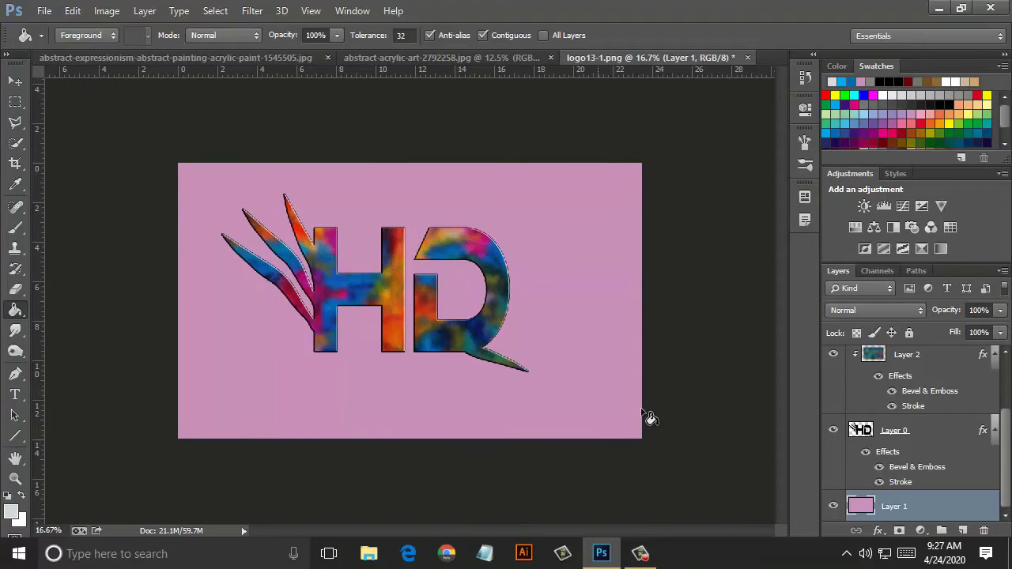
pyautogui.click(641, 413)
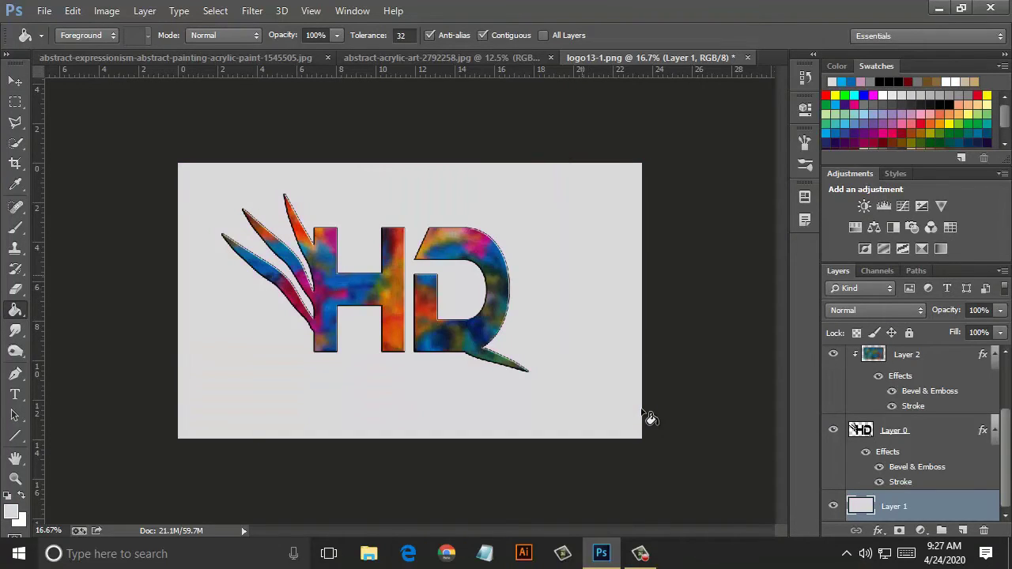
pyautogui.hotkey('ctrl', '+')
pyautogui.hotkey('ctrl', '+')
pyautogui.hotkey('ctrl', '+')
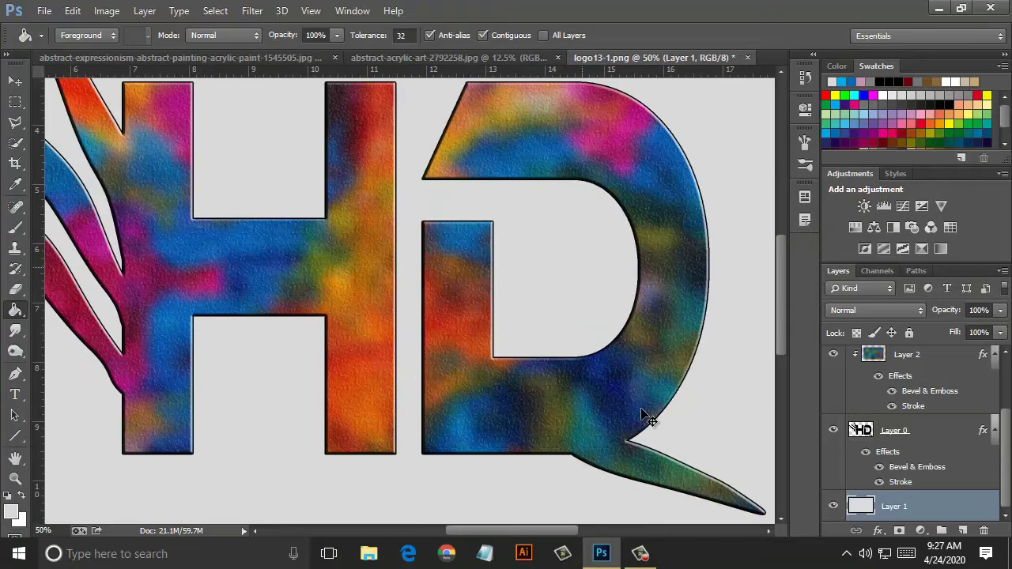
pyautogui.hotkey('ctrl', '-')
pyautogui.hotkey('ctrl', '-')
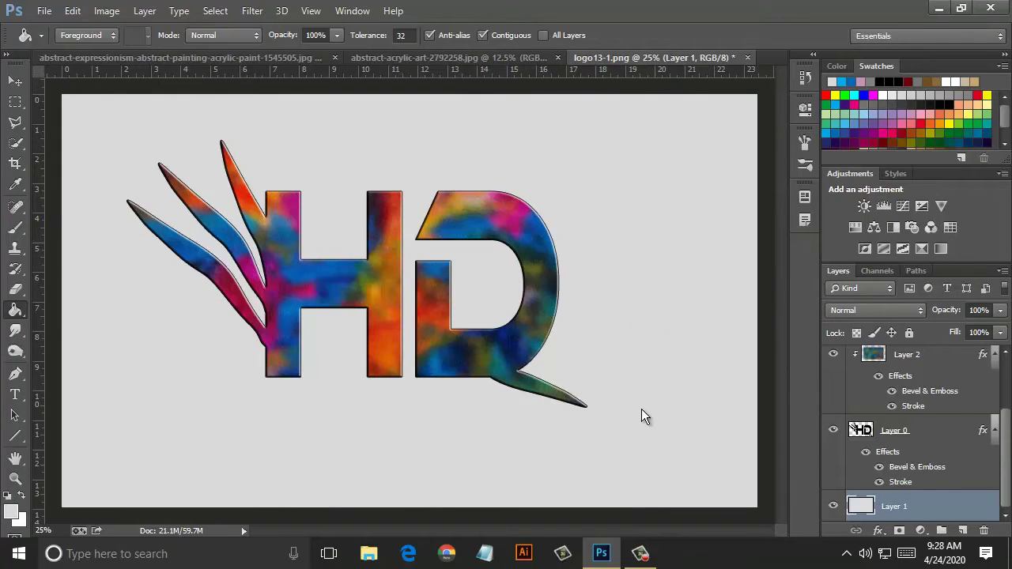
# - Add a new layer beneath the HD logo and draw a rounded rectangle around the logo, about 2616 × 1740 px with a 10 px radius
pyautogui.hotkey('ctrl', 'shift', 'alt', 'n')
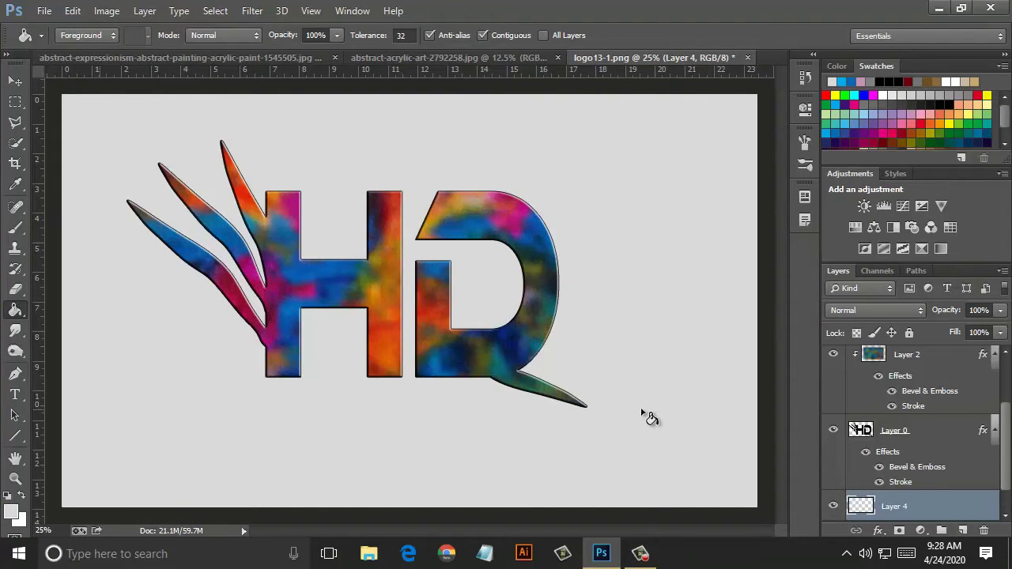
pyautogui.press('a')
pyautogui.press('u')
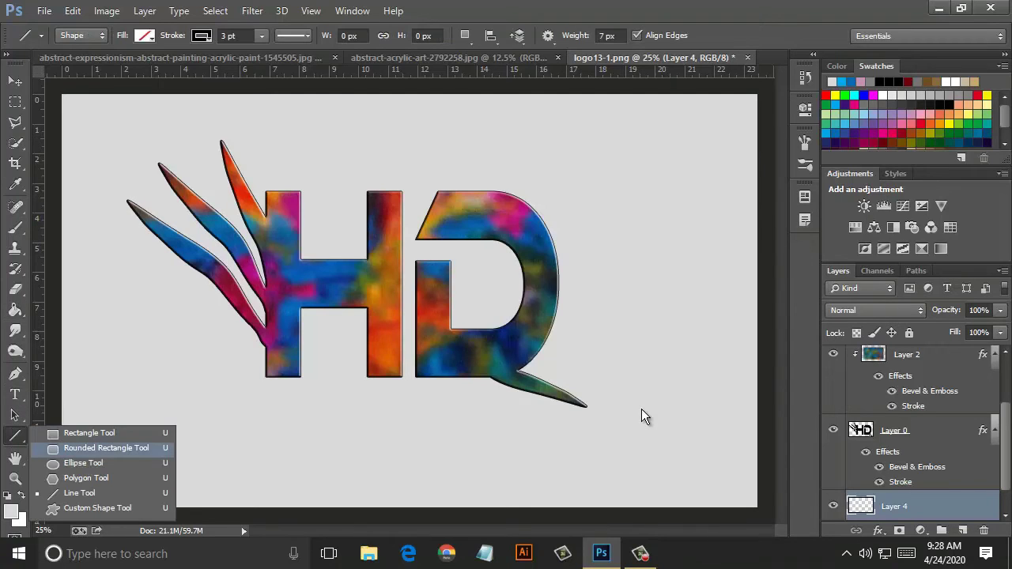
pyautogui.press('Return')
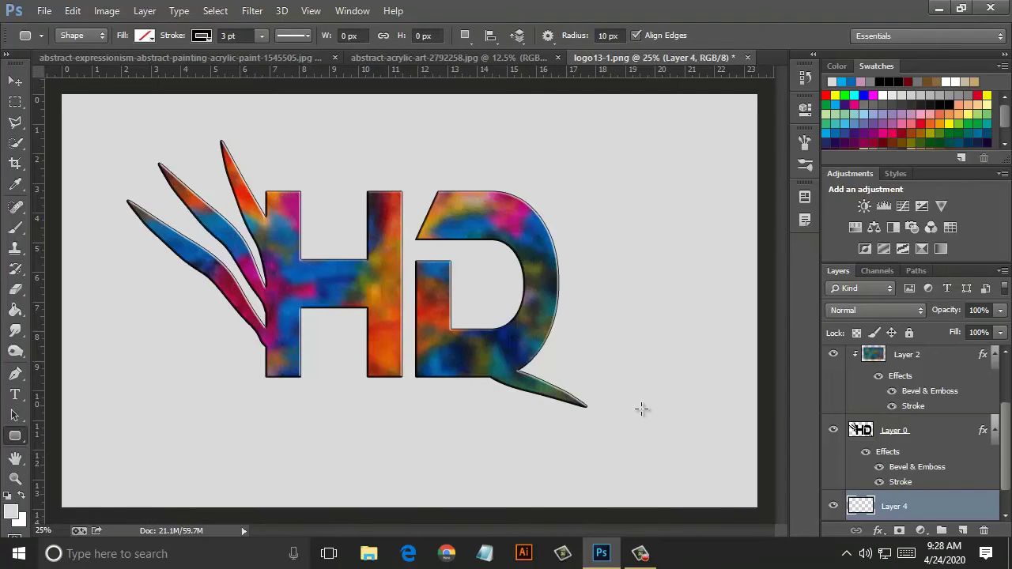
pyautogui.click(644, 408)
pyautogui.moveTo(94, 117); pyautogui.dragTo(611, 461)
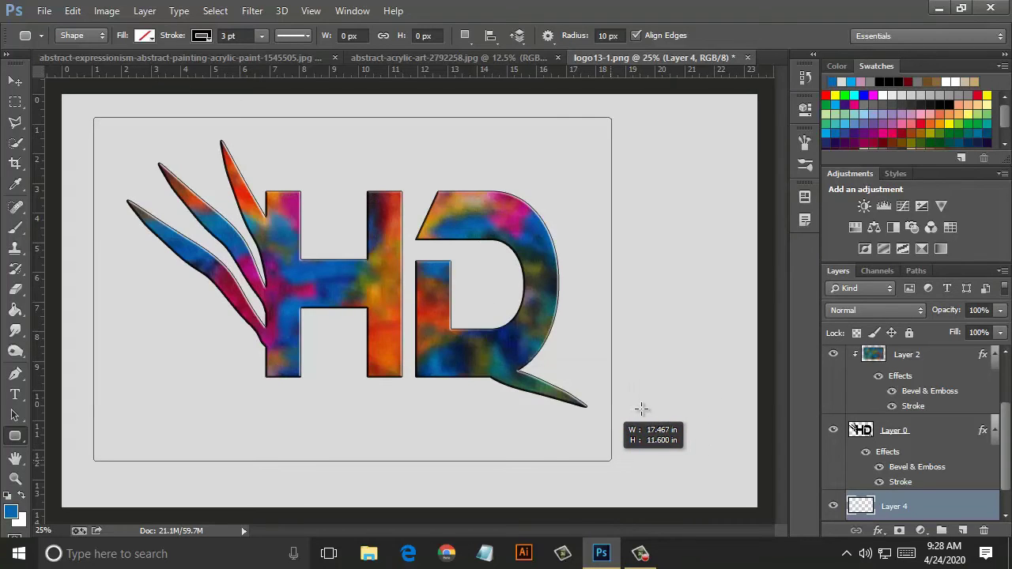
pyautogui.moveTo(642, 408); pyautogui.dragTo(641, 409)
pyautogui.click(760, 99)
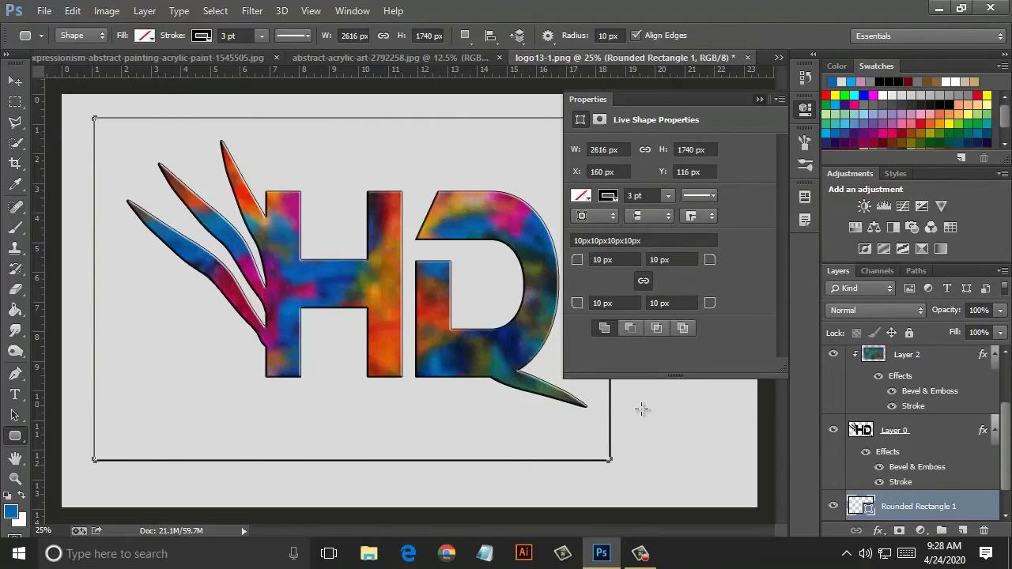
pyautogui.click(144, 35)
pyautogui.click(647, 403)
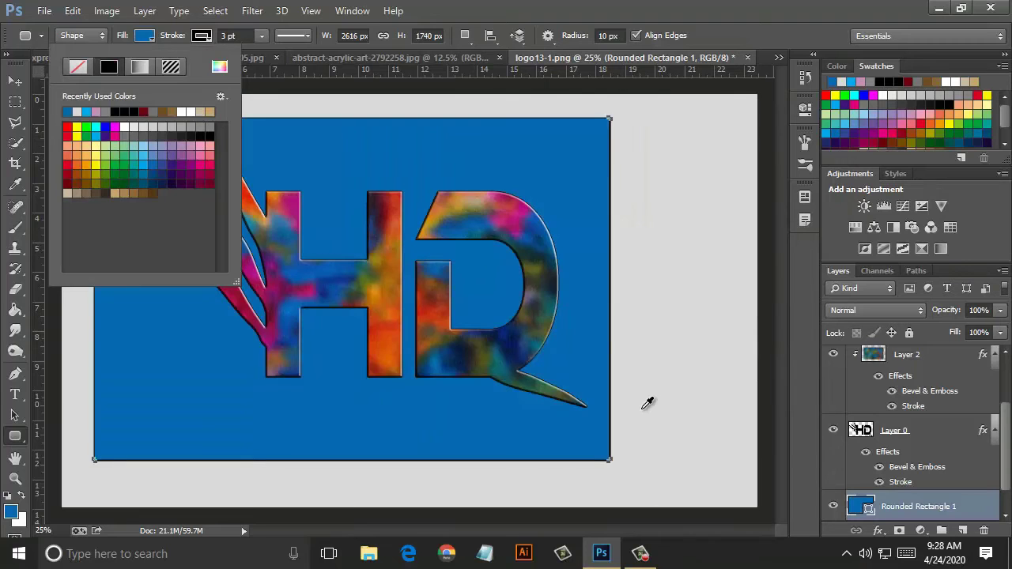
pyautogui.hotkey('ctrl', 'z')
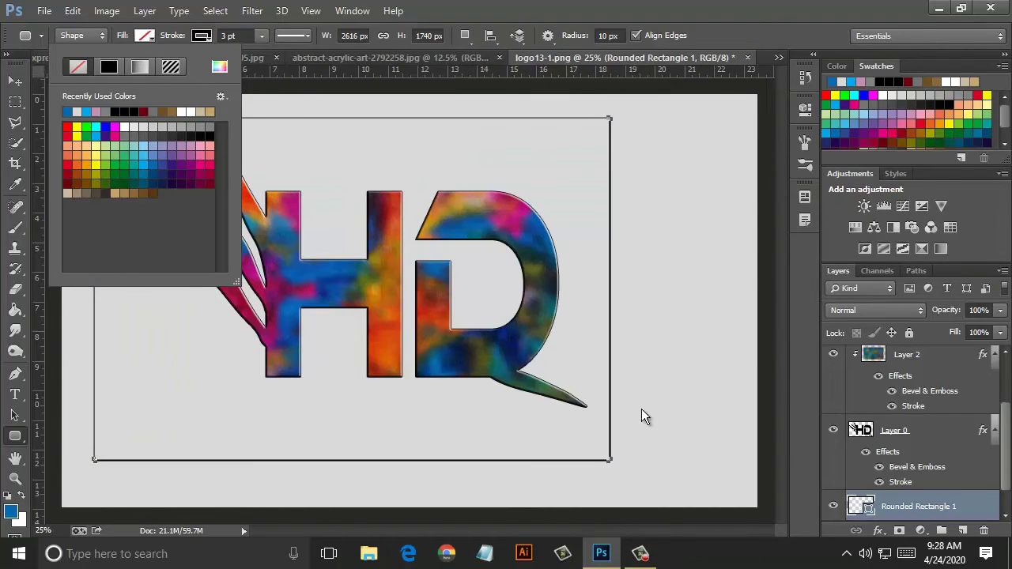
# - Give the rounded rectangle a dark blue stroke about 20 pt wide, with no fill
pyautogui.hotkey('ctrl', 'z')
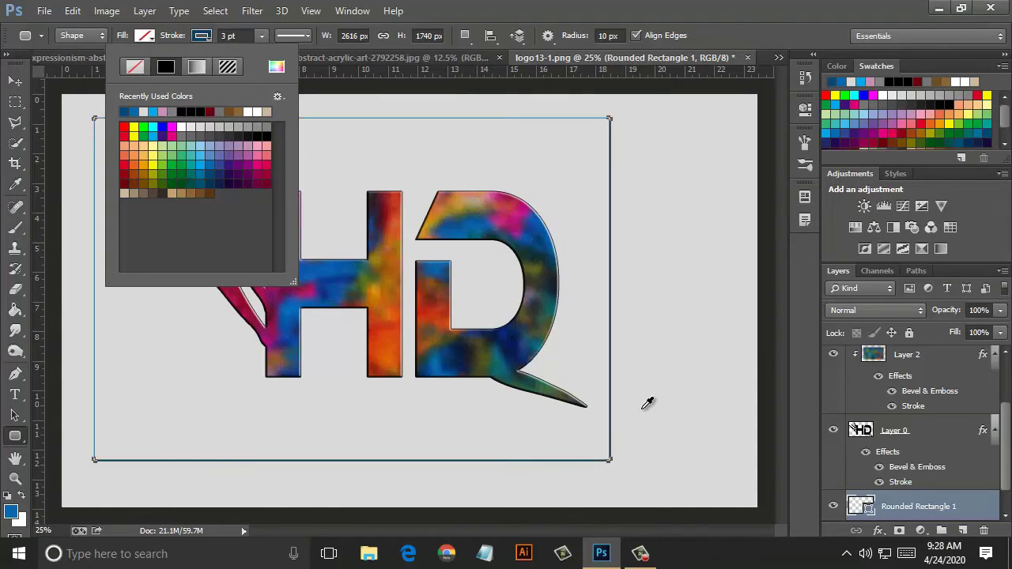
pyautogui.moveTo(266, 53); pyautogui.dragTo(285, 53)
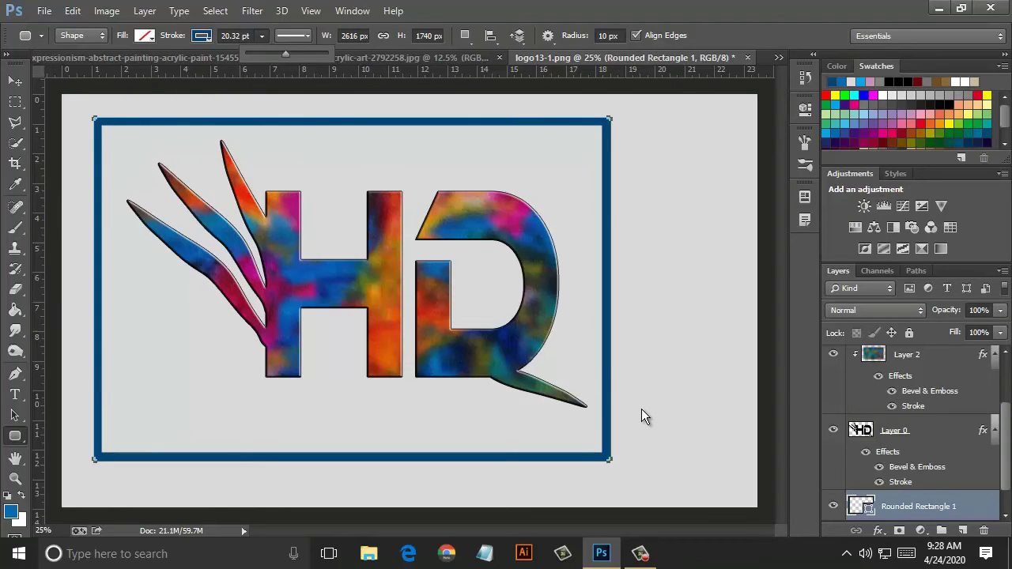
pyautogui.click(642, 417)
# - Narrow the blue frame to about 97% of its width by moving its left edge inward toward the logo
pyautogui.press('v')
pyautogui.hotkey('ctrl', 't')
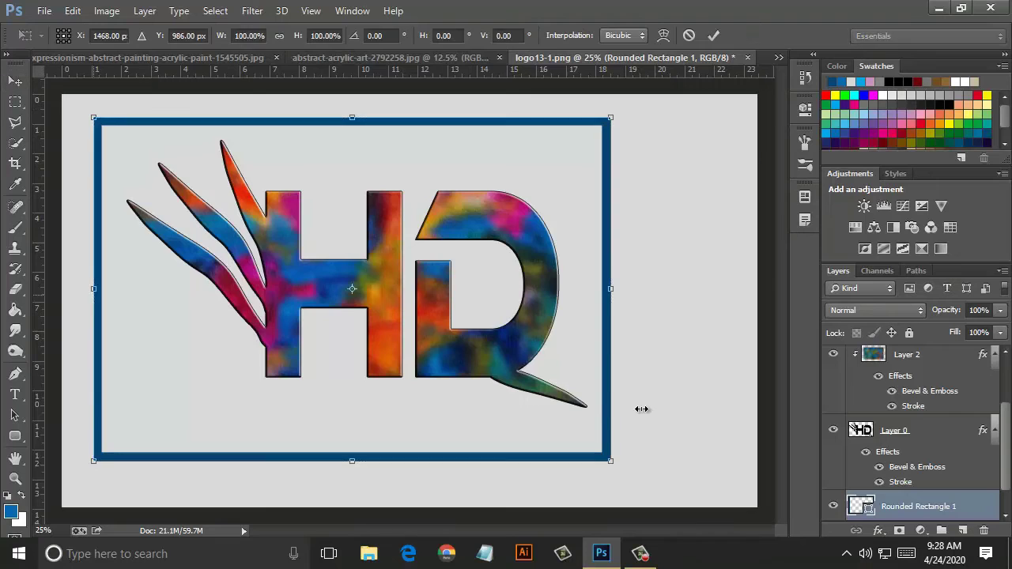
pyautogui.moveTo(95, 288); pyautogui.dragTo(110, 289)
pyautogui.hotkey('ctrl', '-')
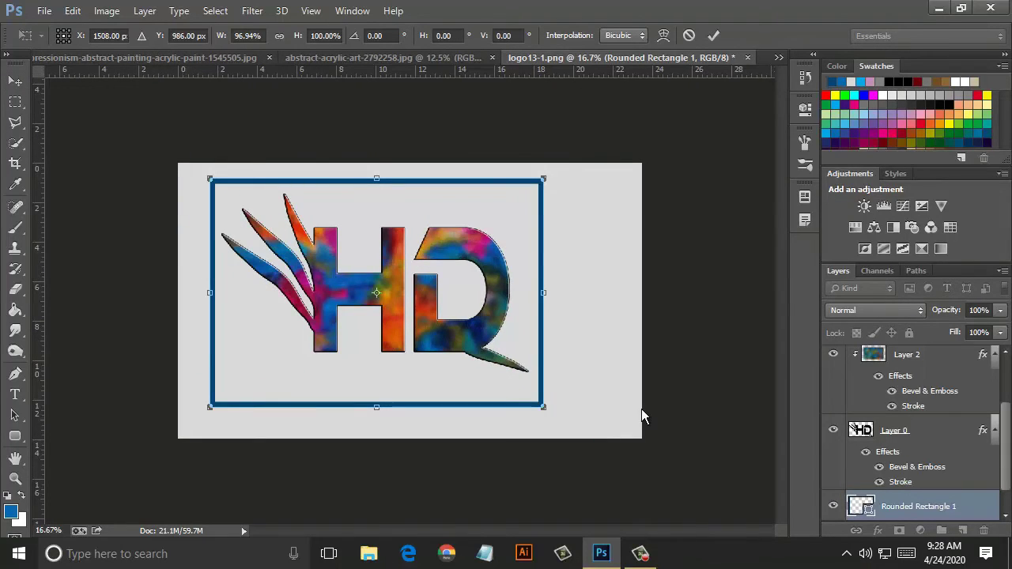
# - Apply the frame's transformation and crop the canvas to the outer edges of the blue frame
pyautogui.press('c')
pyautogui.press('Return')
pyautogui.moveTo(642, 416); pyautogui.dragTo(641, 409)
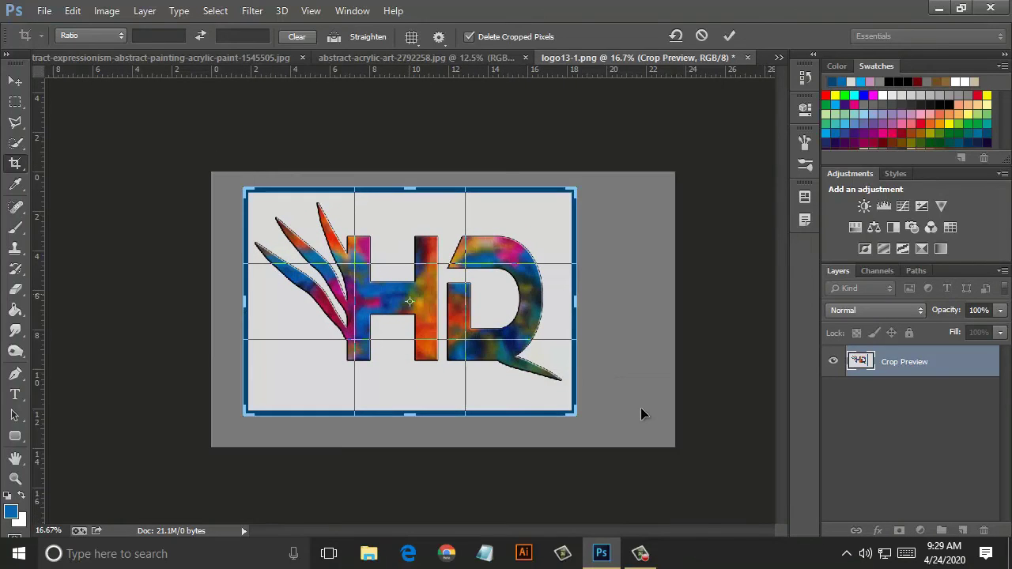
pyautogui.rightClick(641, 407)
pyautogui.press('Return')
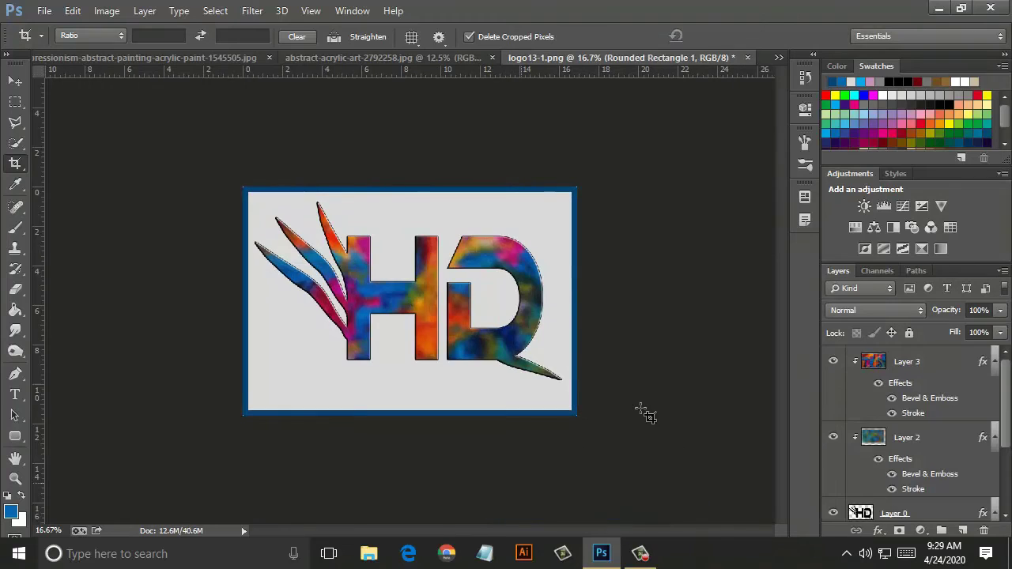
pyautogui.hotkey('ctrl', '+')
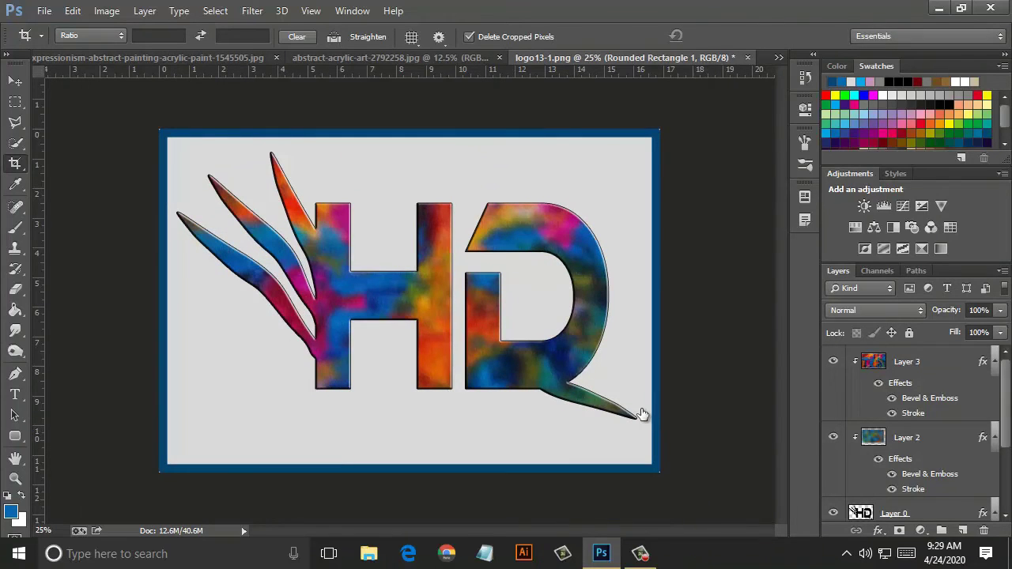